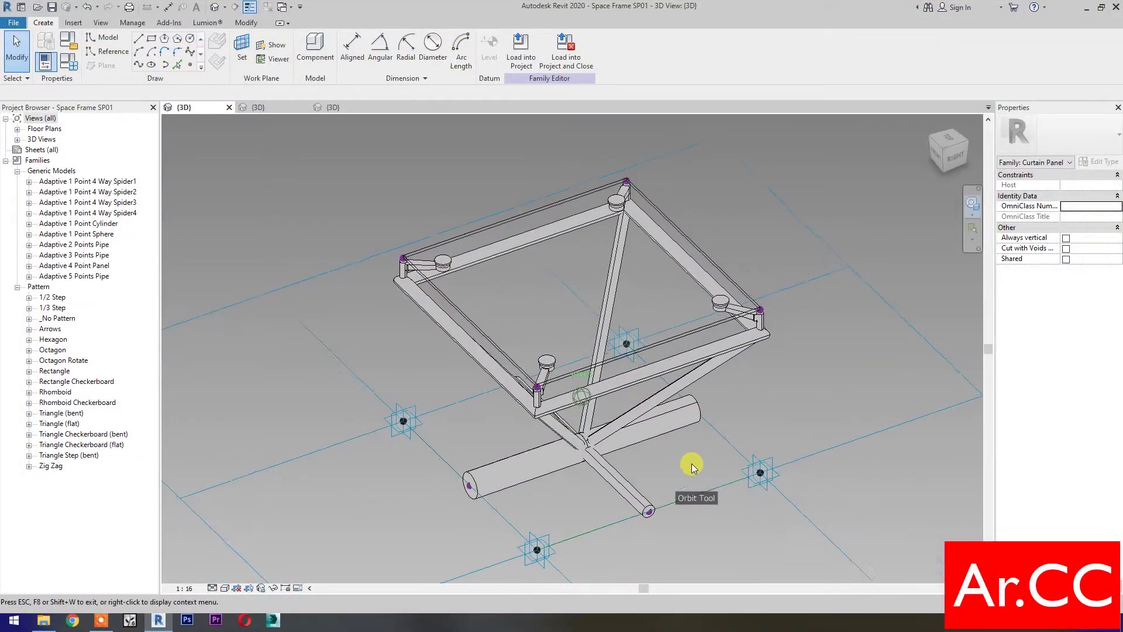
Examine the Space Frame SP01 family and the Arabic Pattern Adaptive family, including its adaptive points, from several angles.
drag(691, 463, 493, 475)
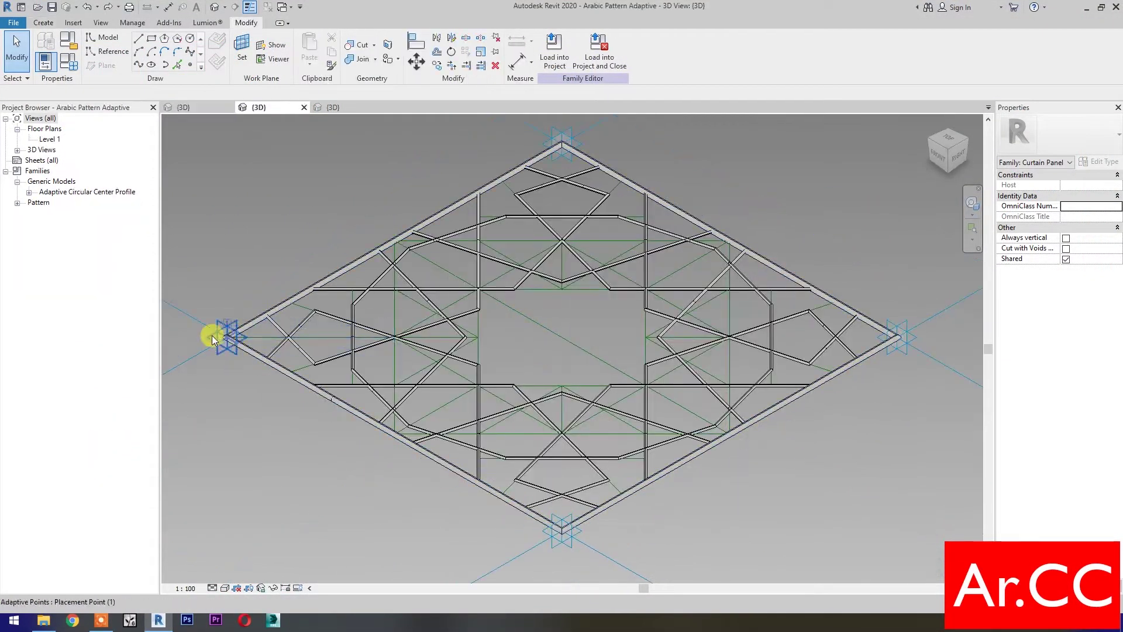
drag(212, 335, 217, 260)
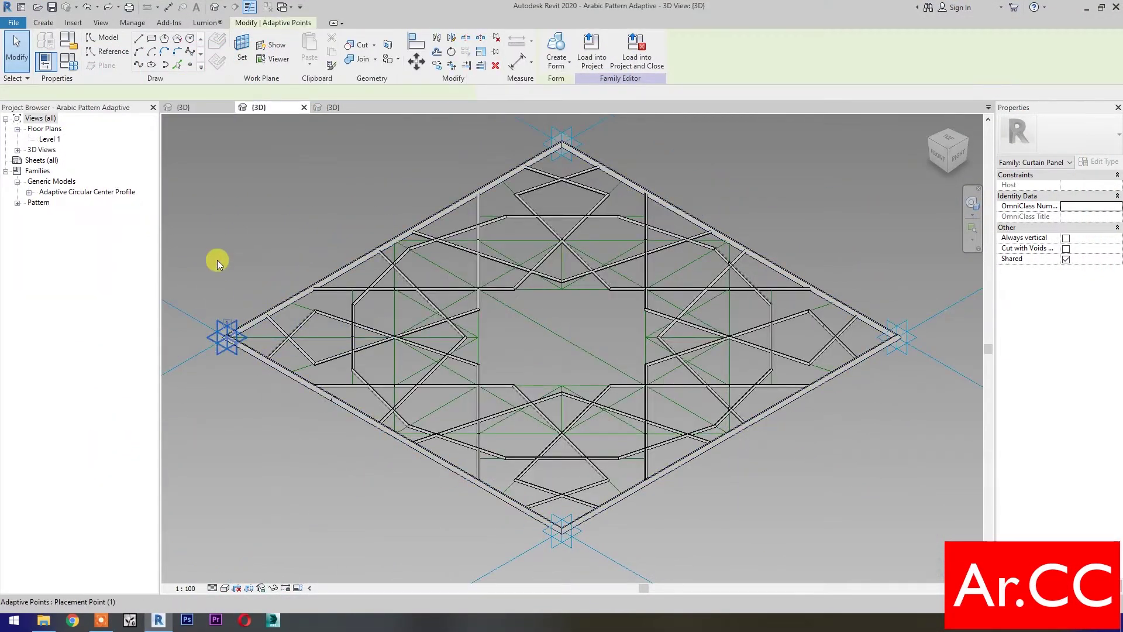
drag(897, 336, 898, 273)
key(Escape)
click(971, 201)
drag(838, 408, 785, 490)
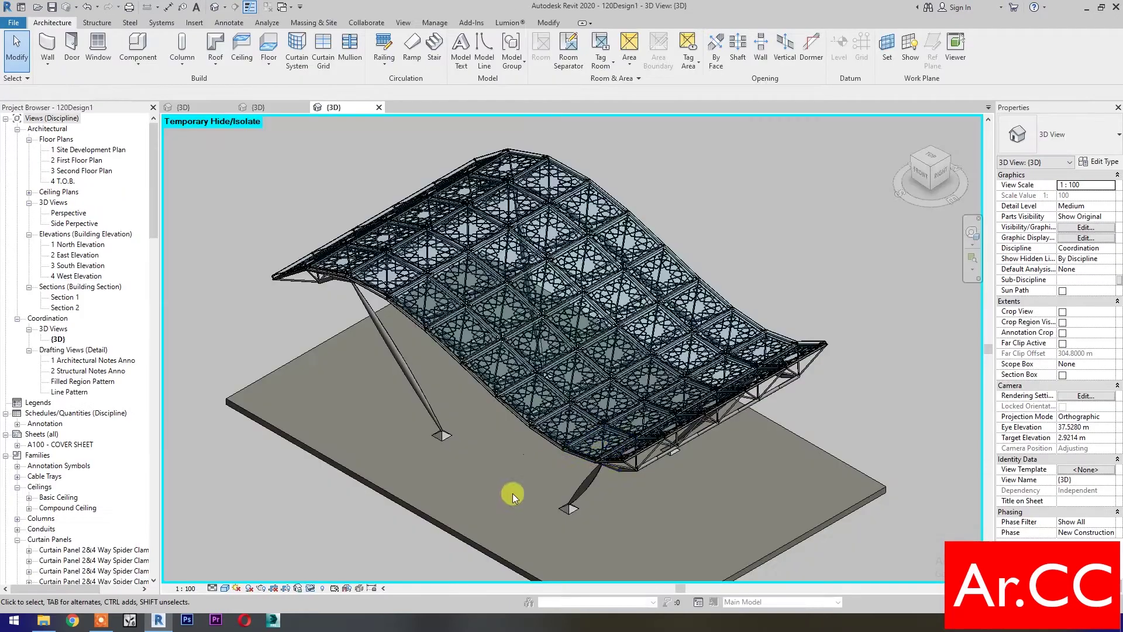
Examine the curved canopy in the 120Design1 project, including a close view of its patterned panels and supports.
click(971, 233)
drag(614, 514, 521, 445)
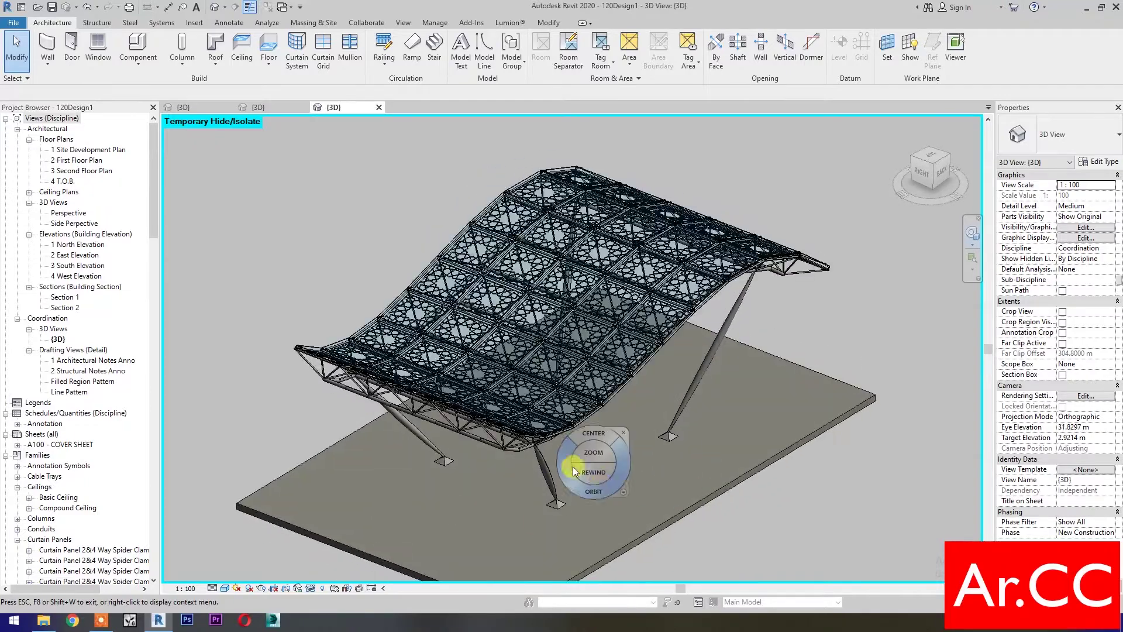
click(654, 443)
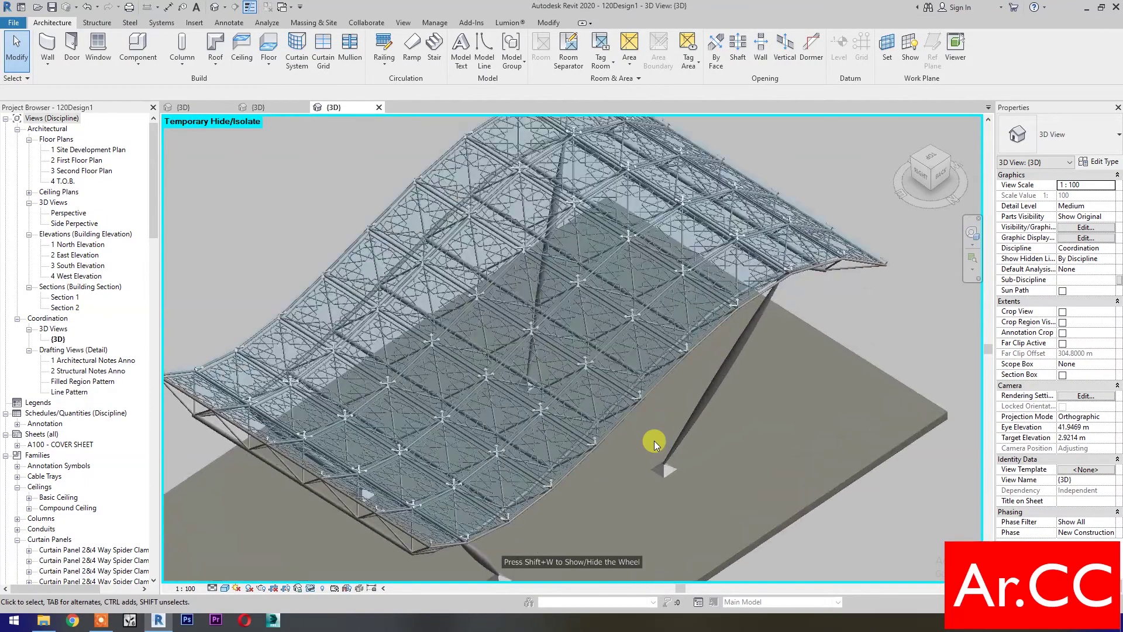
middle_drag(652, 477, 678, 524)
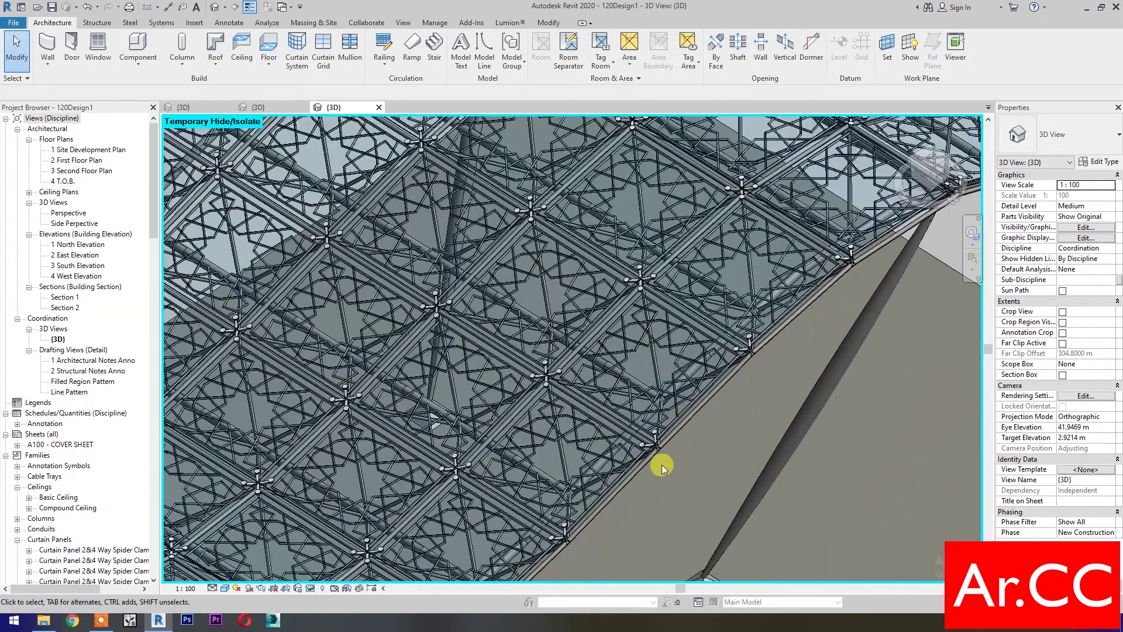
middle_drag(693, 514, 661, 530)
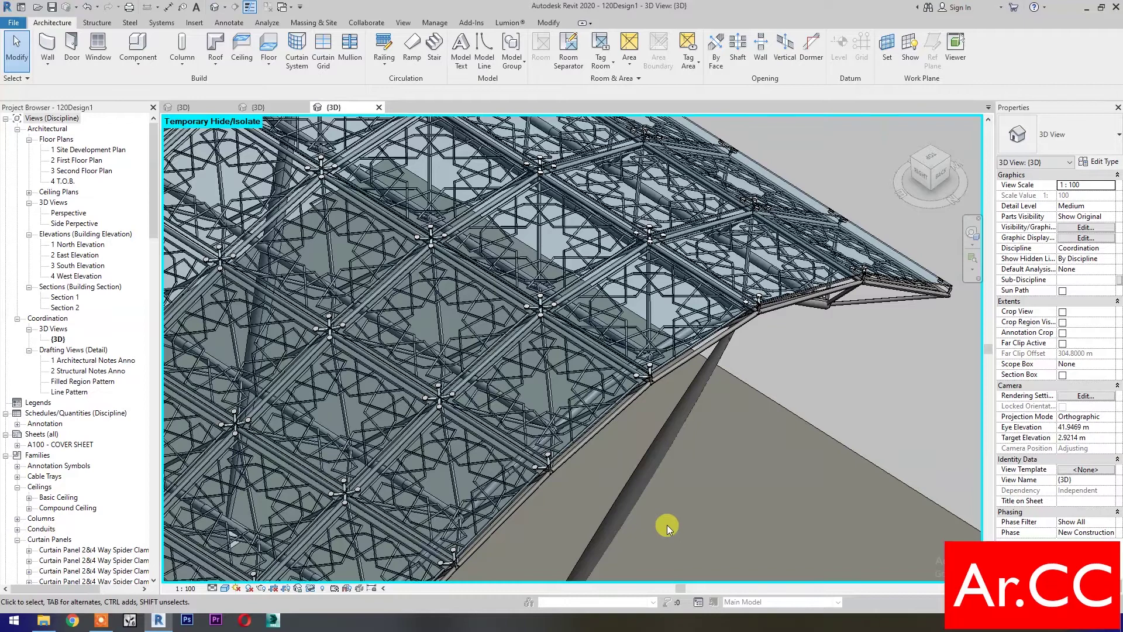
scroll(667, 524, down, 5)
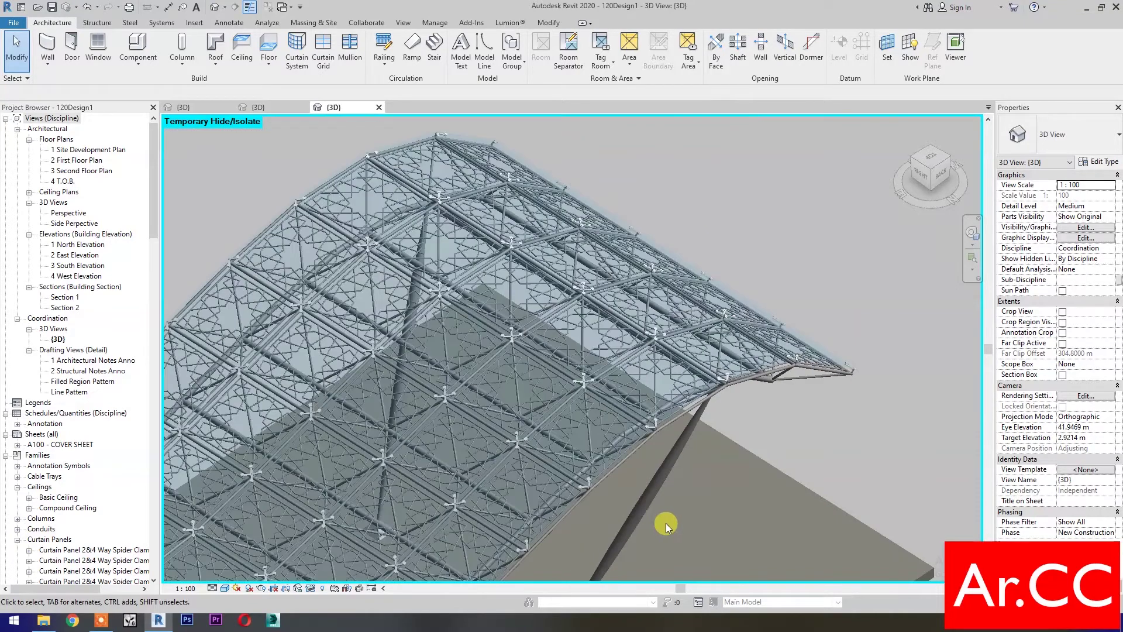
mouse_move(765, 477)
shift+middle_down()
mouse_move(769, 438)
mouse_move(785, 474)
shift+middle_up()
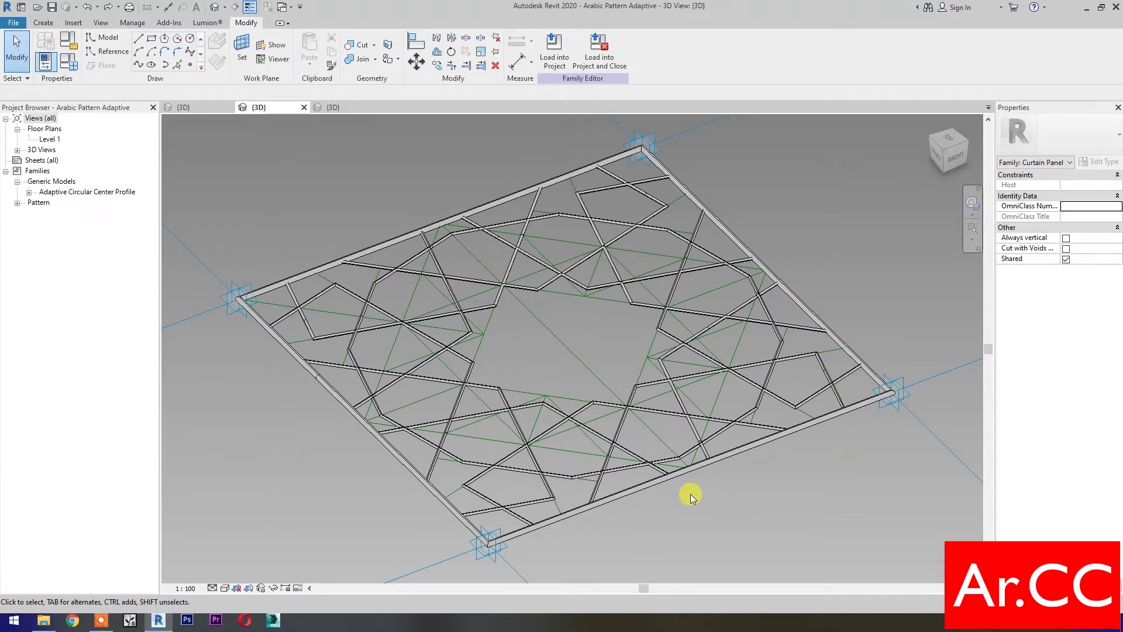
Load the Arabic Pattern Adaptive family into the Space Frame SP01 family and close the pattern family.
click(662, 225)
click(641, 173)
click(600, 62)
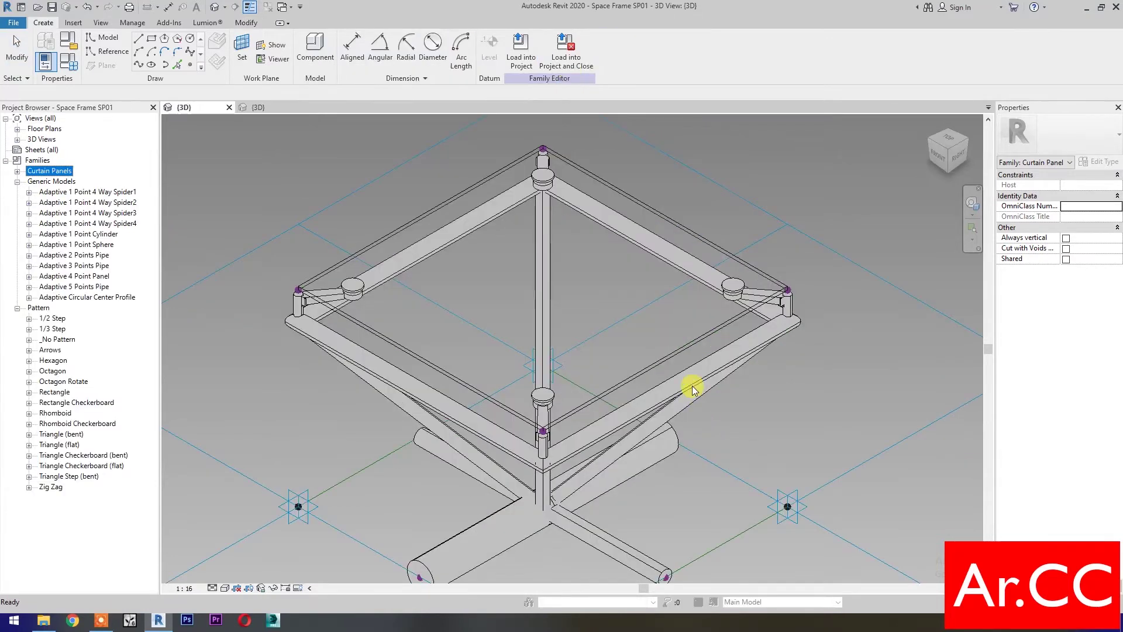
Temporarily hide the square upper frame pipe and the diagonal pipes running down from its corners.
click(689, 374)
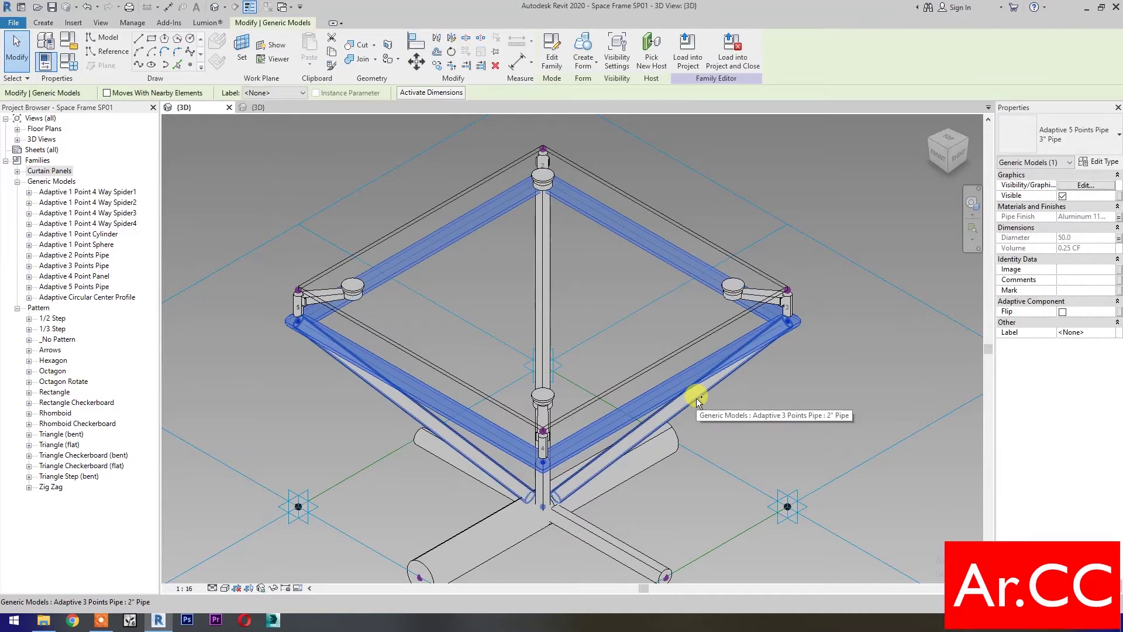
ctrl+click(537, 471)
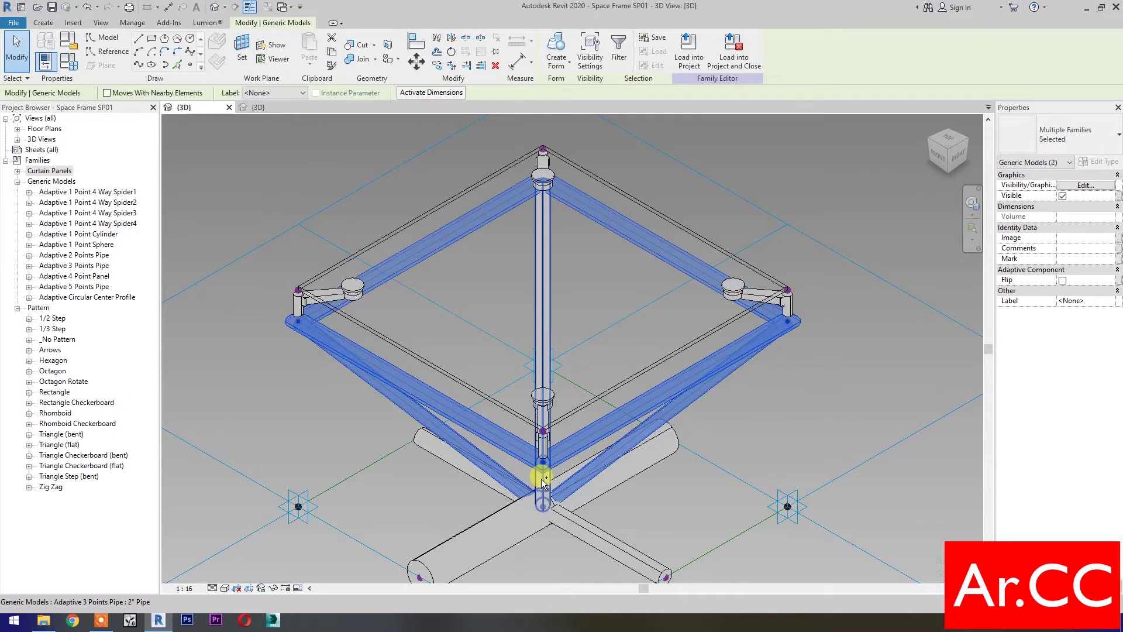
ctrl+click(520, 547)
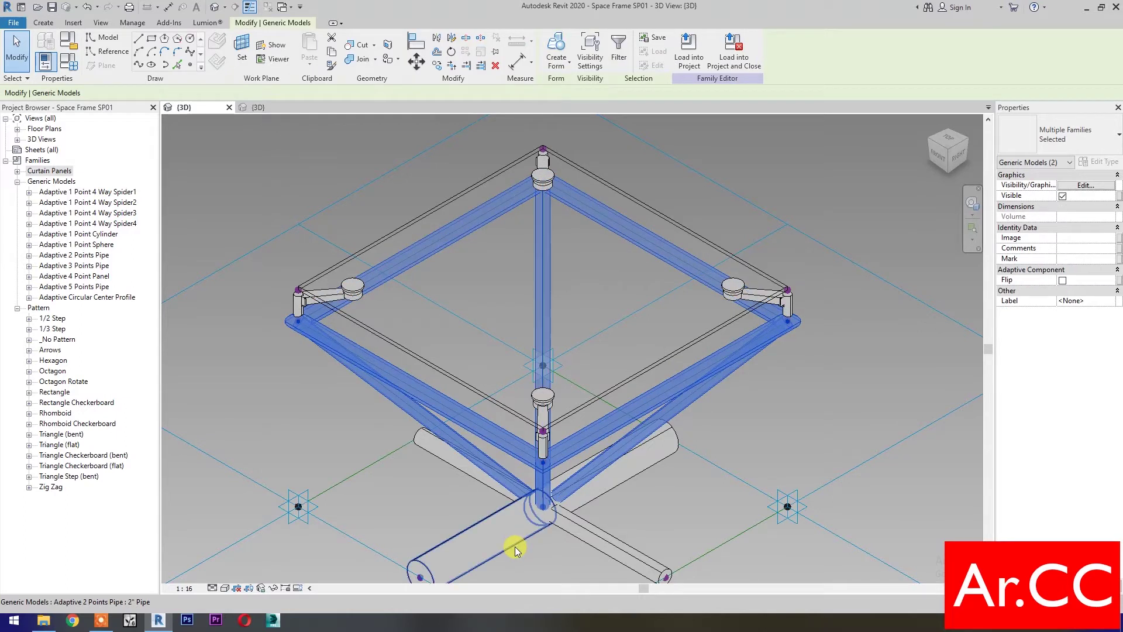
click(270, 590)
click(327, 558)
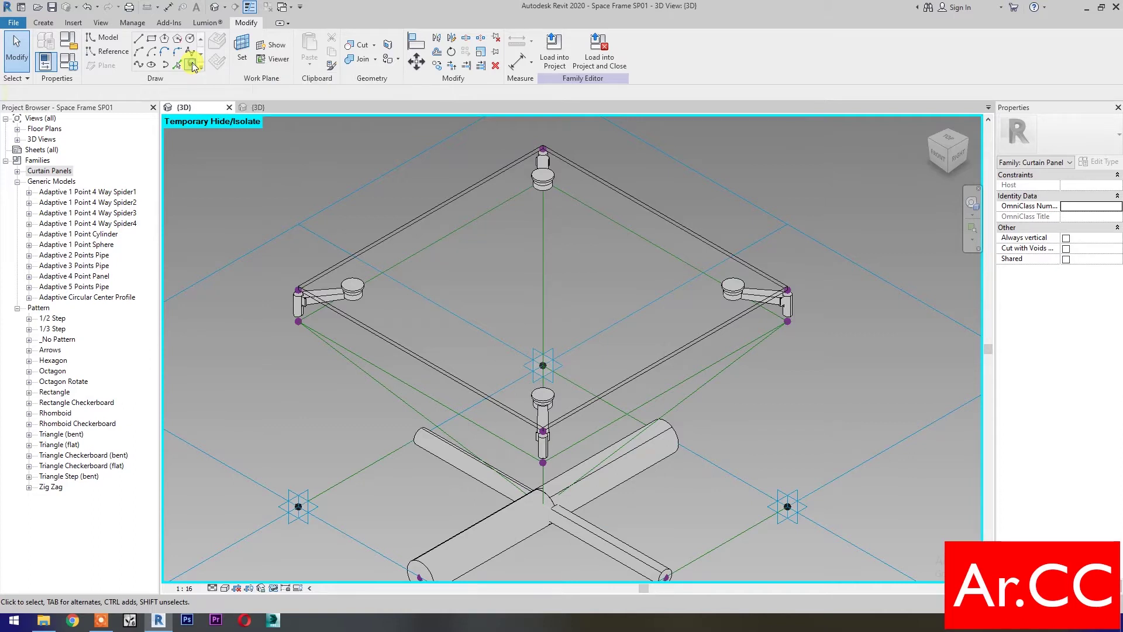
Place two reference points just inside the frame's left and right corners, each on the horizontal work plane of that corner's lower reference point.
click(192, 65)
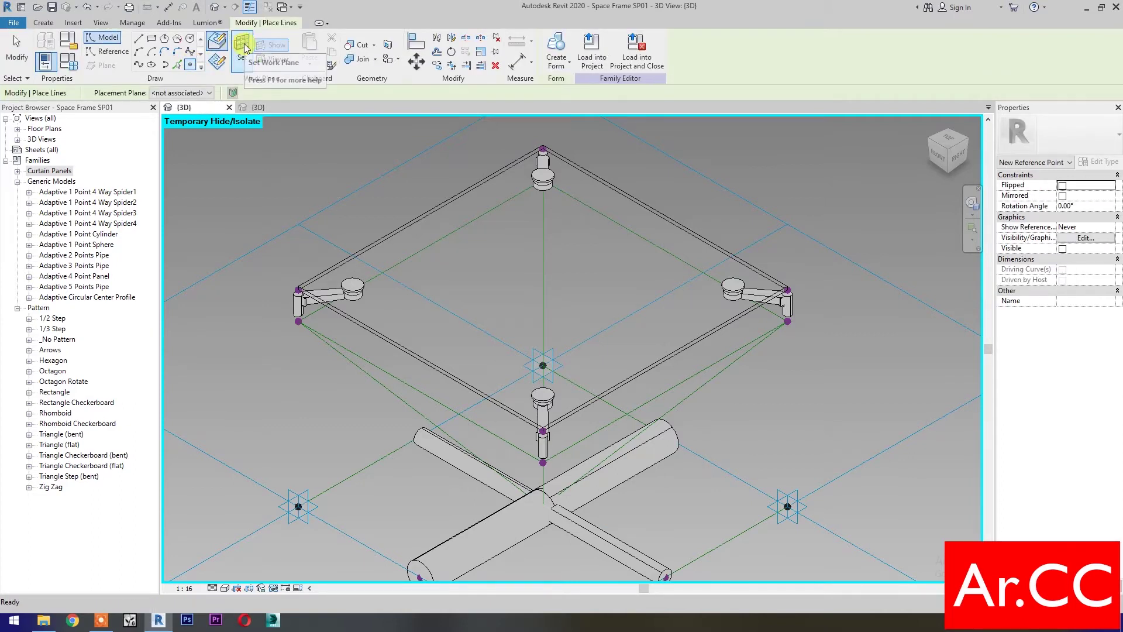
click(243, 47)
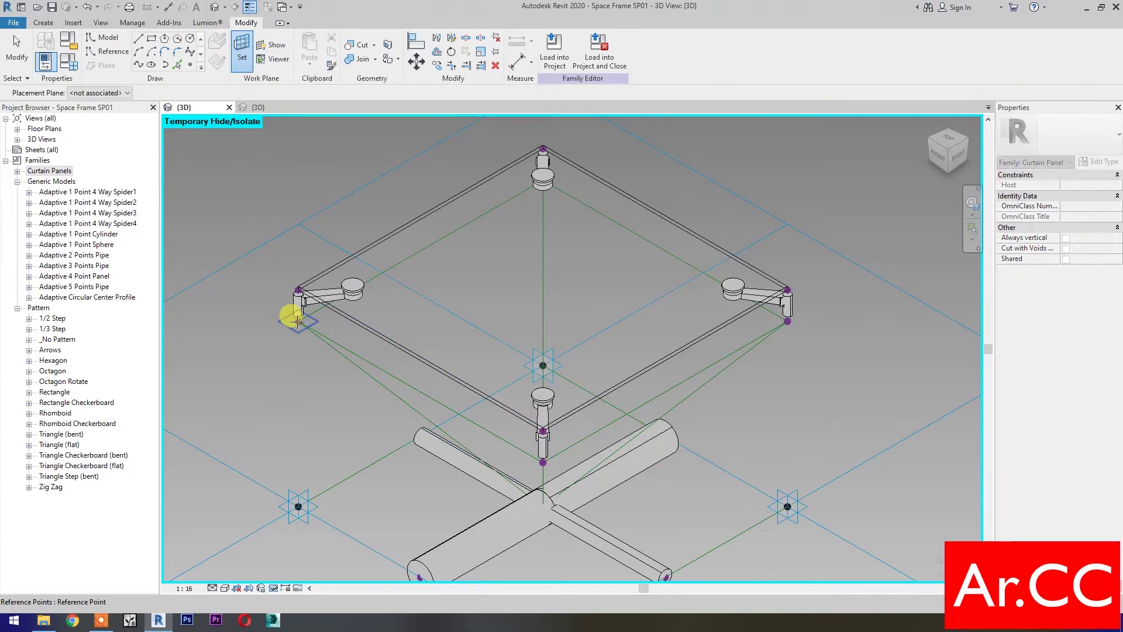
click(298, 320)
click(328, 319)
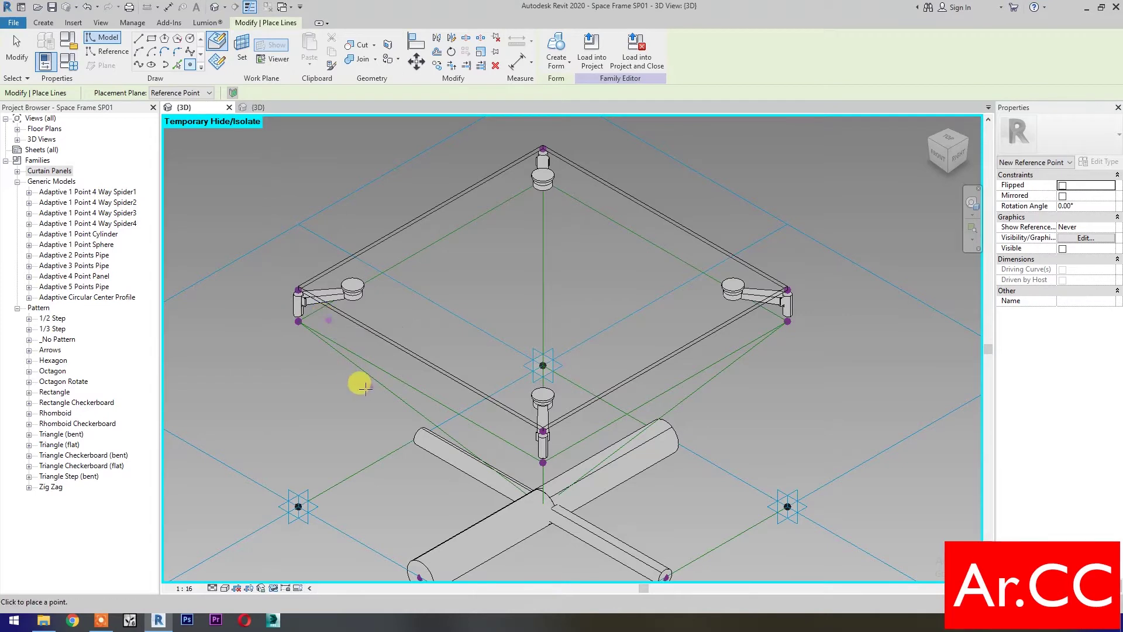
click(243, 47)
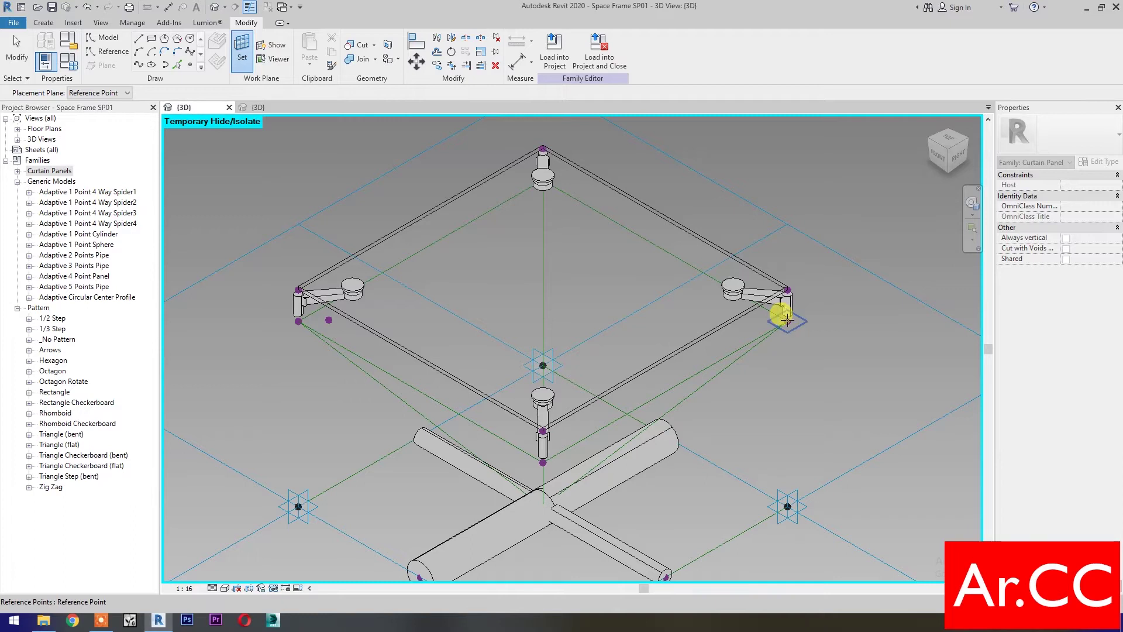
click(786, 320)
click(753, 329)
key(Escape)
Add two aligned dimensions, one in each direction, between the left corner point and the new reference point beside it.
key(d)
key(i)
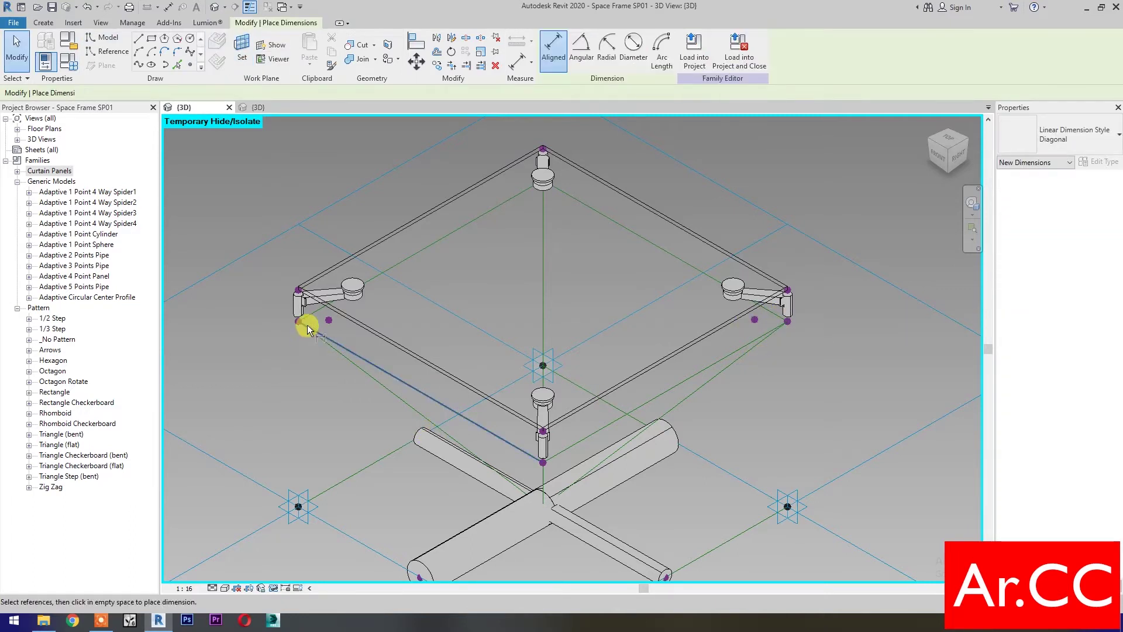
click(327, 320)
click(248, 364)
click(360, 356)
click(328, 320)
click(257, 287)
click(257, 291)
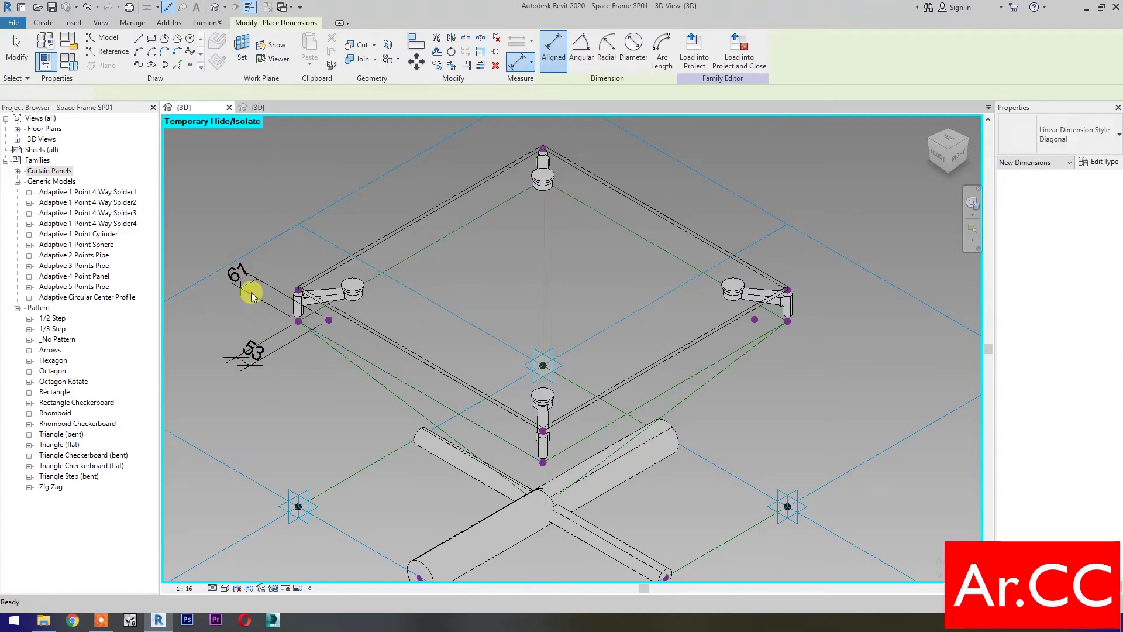
key(Escape)
key(Escape)
Label both dimensions at the left corner with a new type family parameter named Pattern Offset.
click(255, 307)
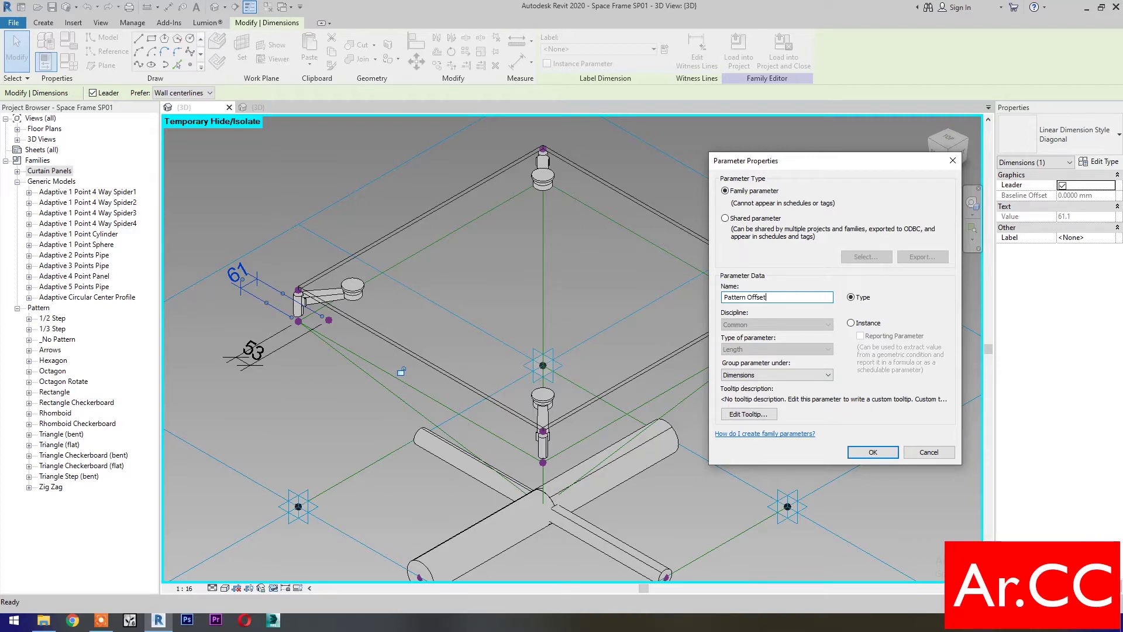
click(869, 455)
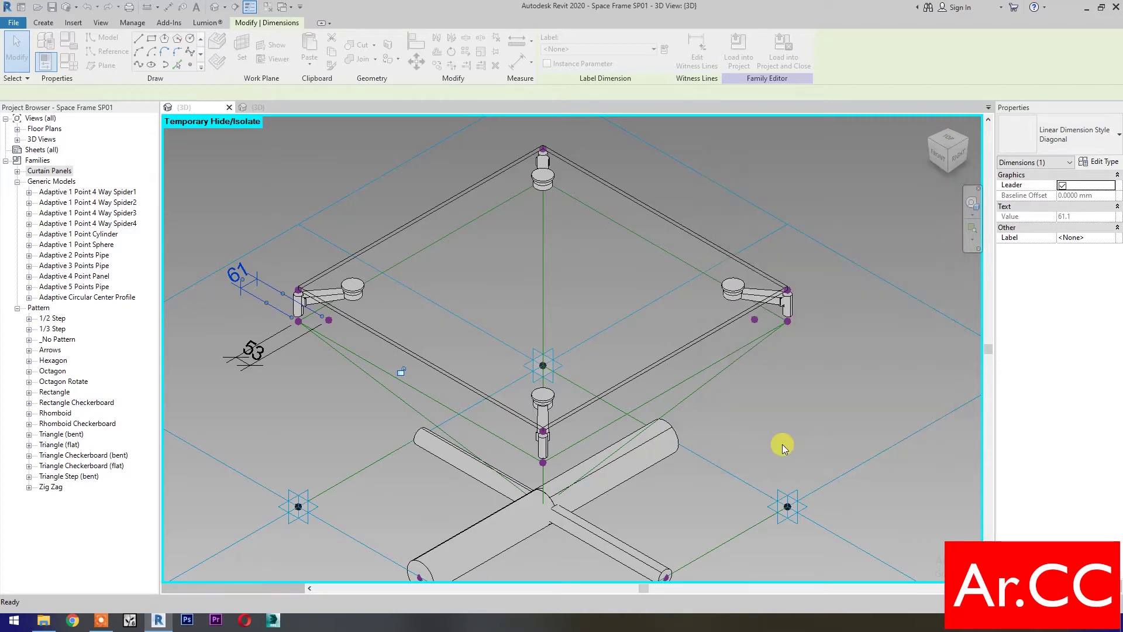
click(555, 400)
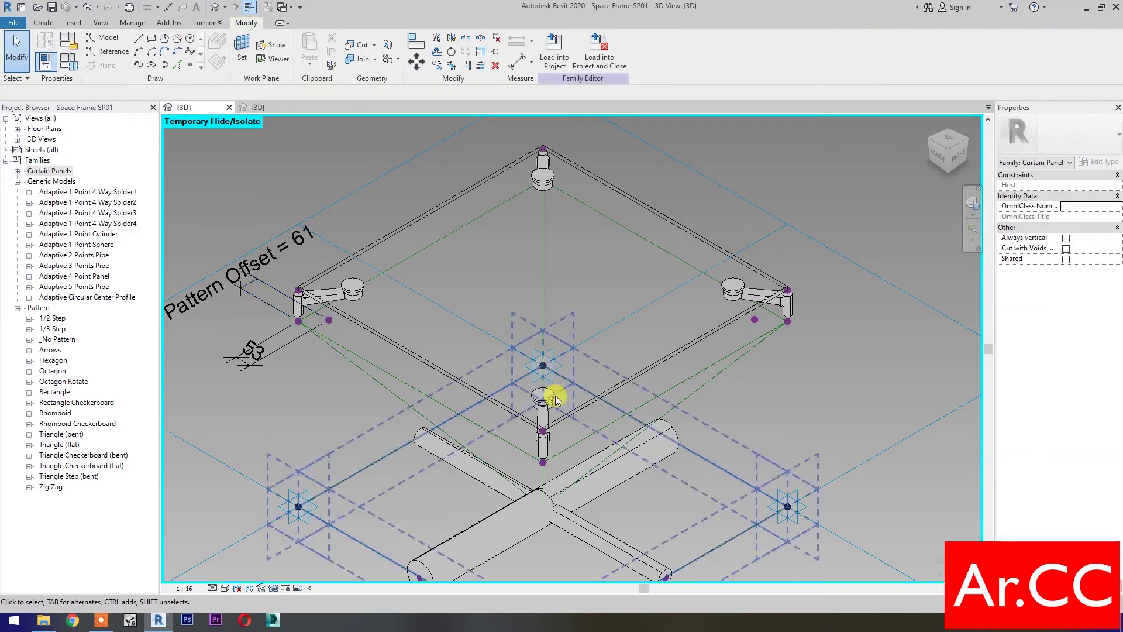
click(260, 349)
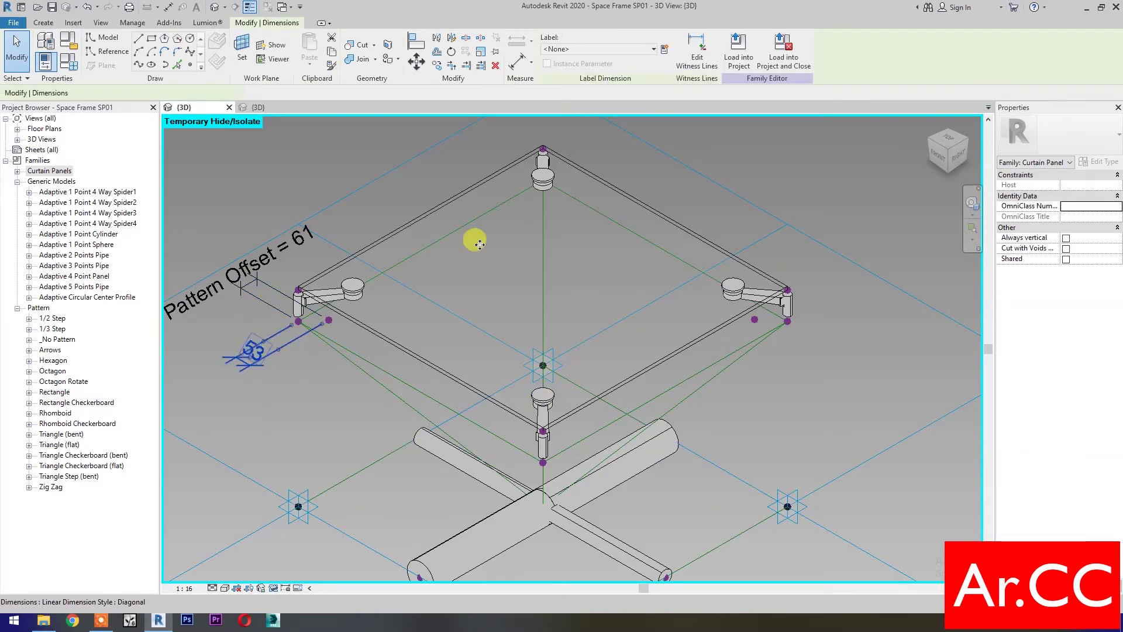
click(608, 49)
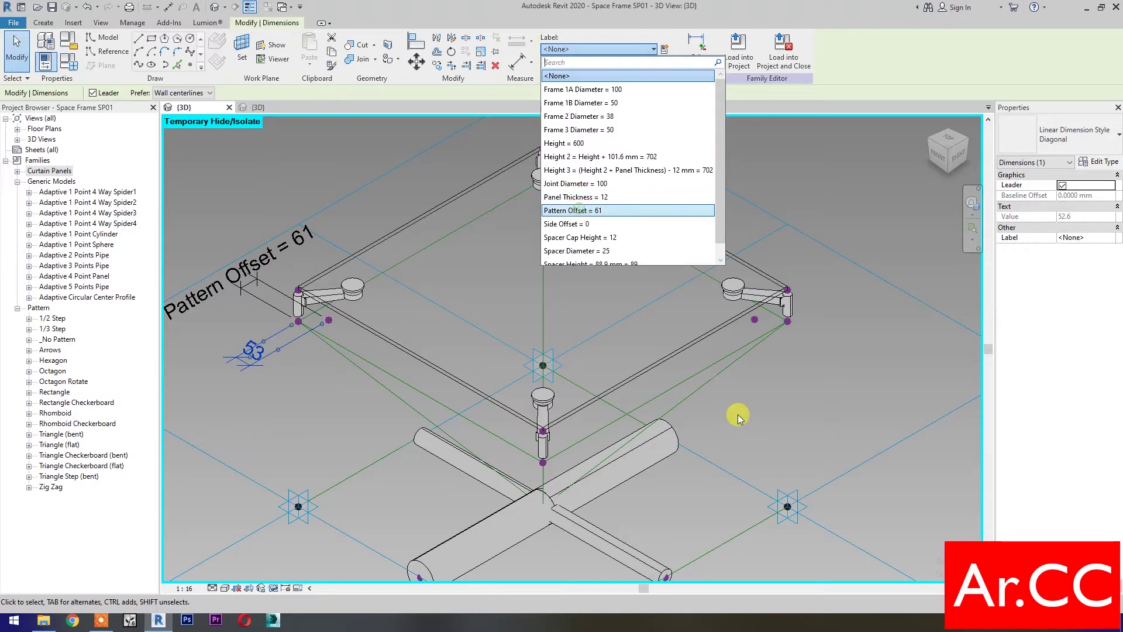
click(763, 419)
Add aligned dimensions in both directions between the right corner point and the new reference point beside it.
key(d)
key(i)
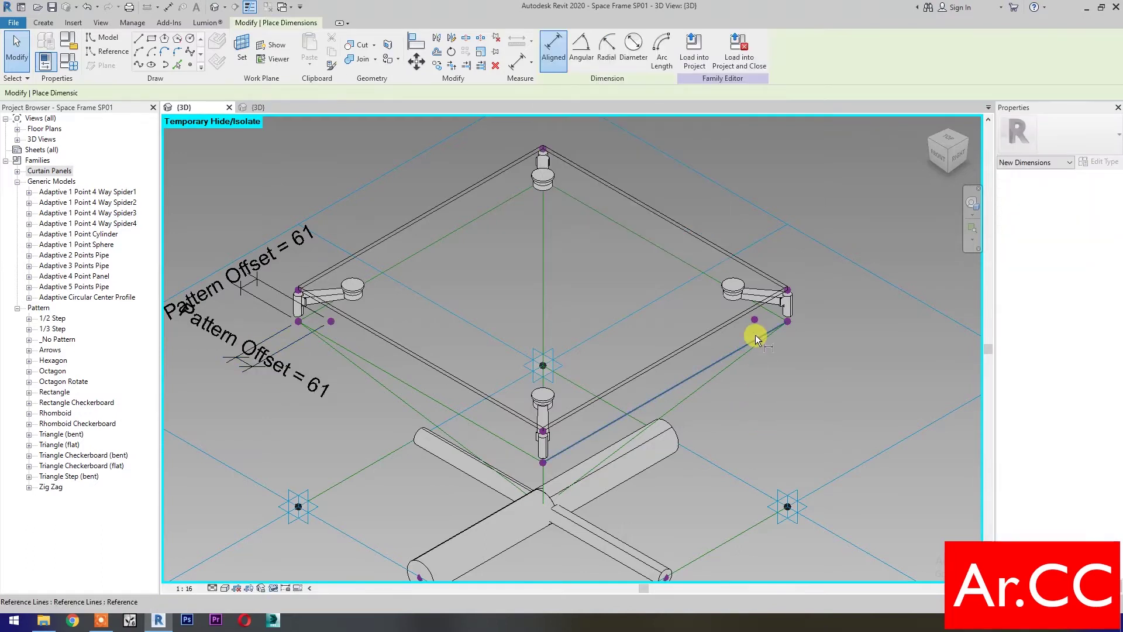
click(754, 320)
click(755, 320)
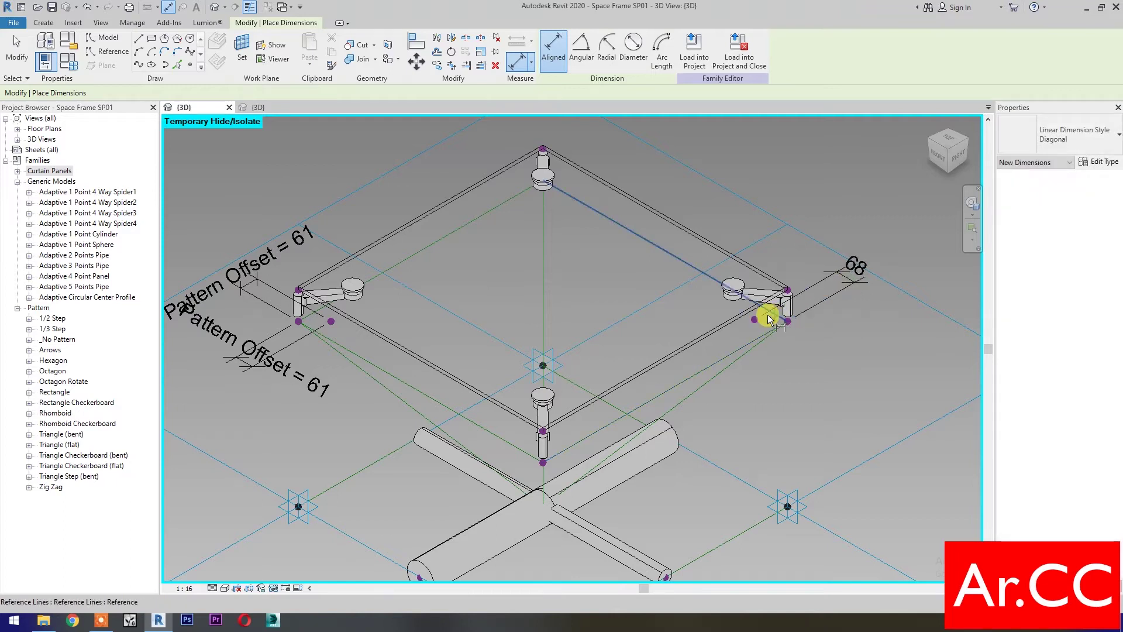
key(Escape)
Label both dimensions at the right corner with the Pattern Offset parameter.
click(847, 369)
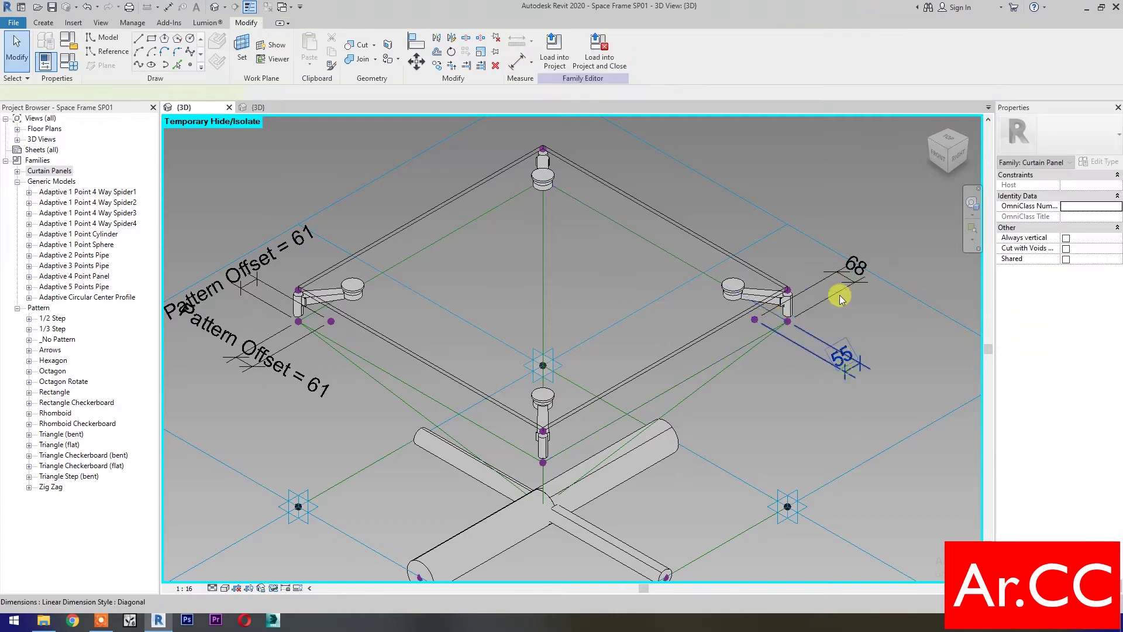
ctrl+click(845, 280)
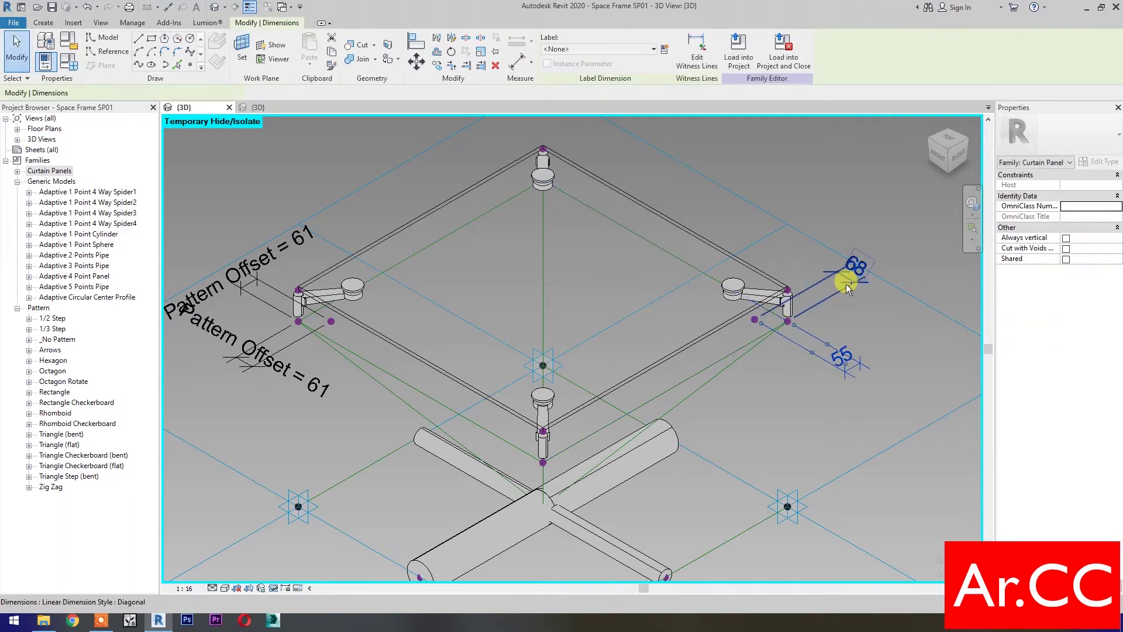
click(606, 49)
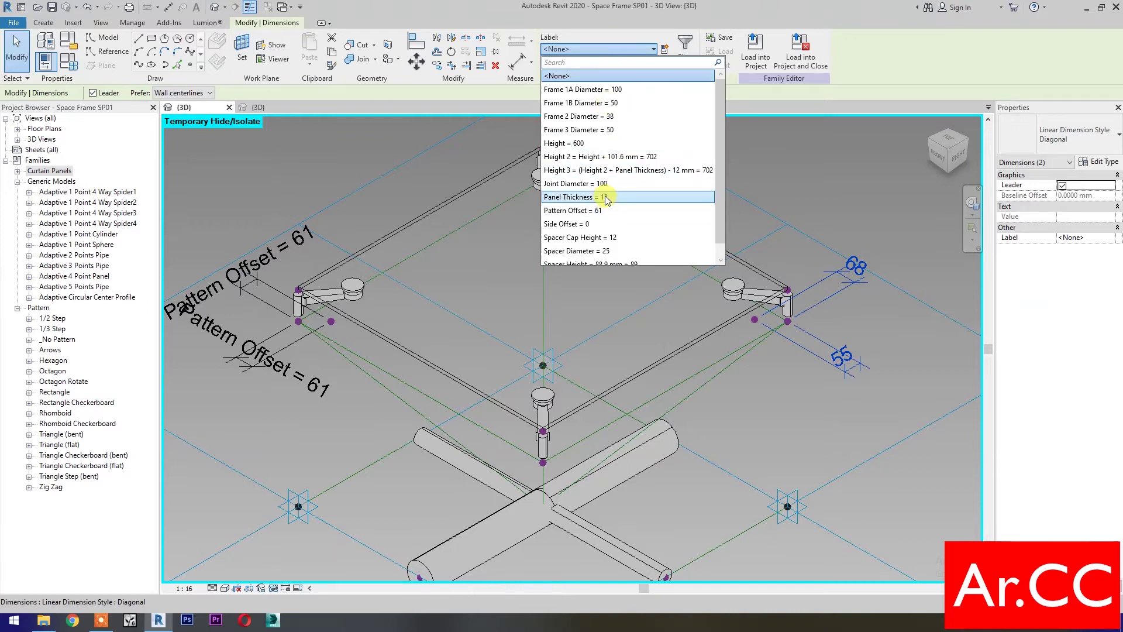
click(757, 384)
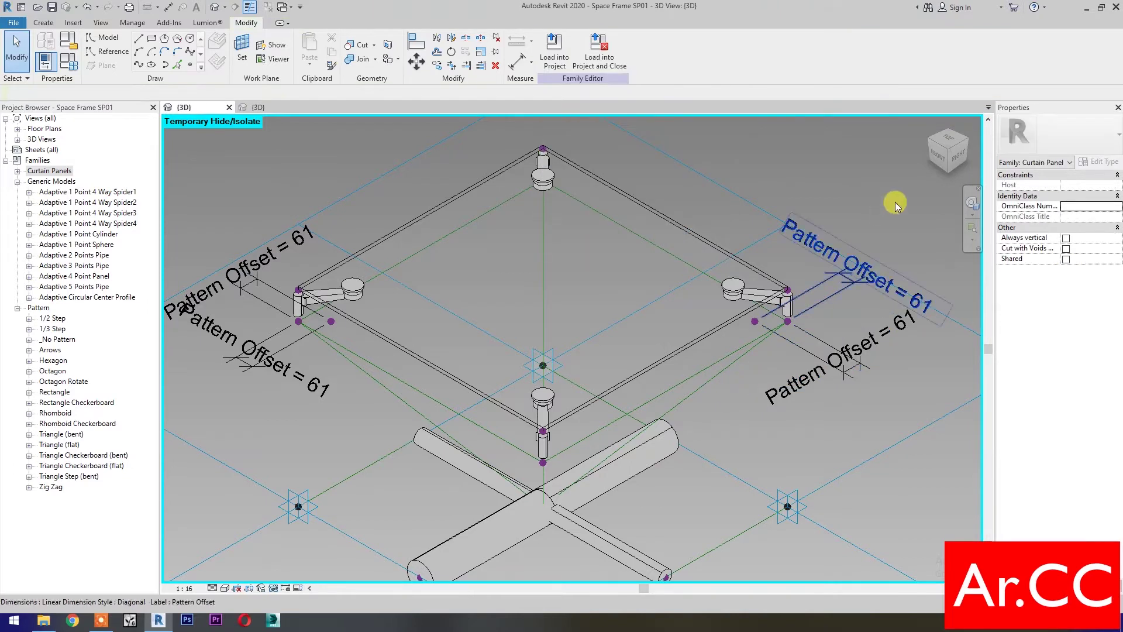
From the rotated view, place a reference point just inside the undimensioned left corner, on that lower corner point's horizontal work plane.
click(969, 138)
scroll(581, 349, up, 8)
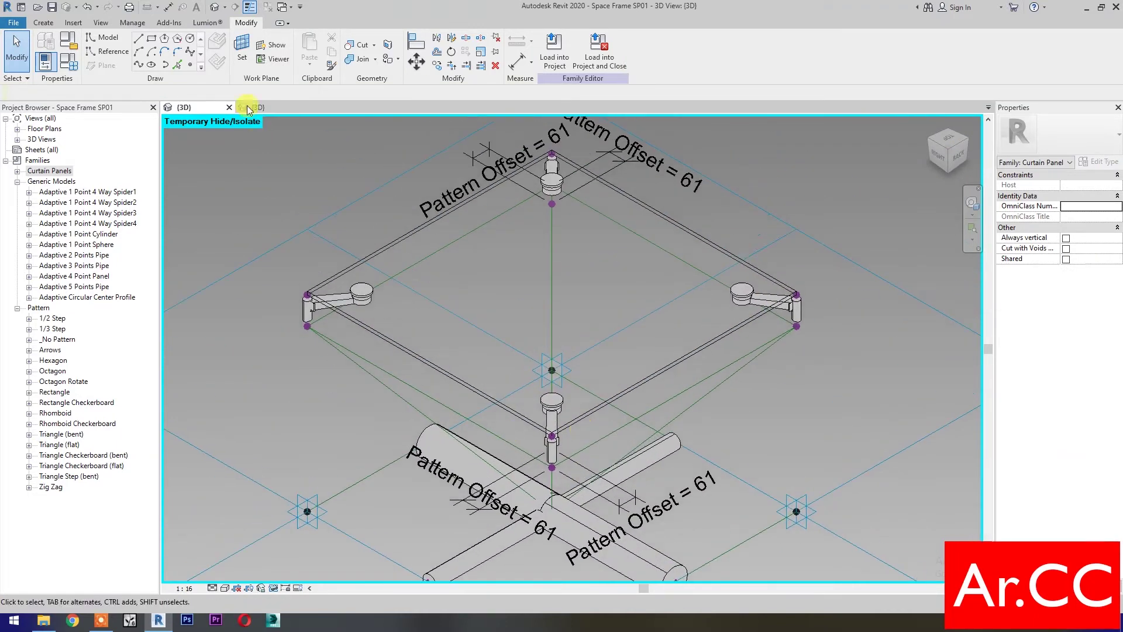
click(190, 65)
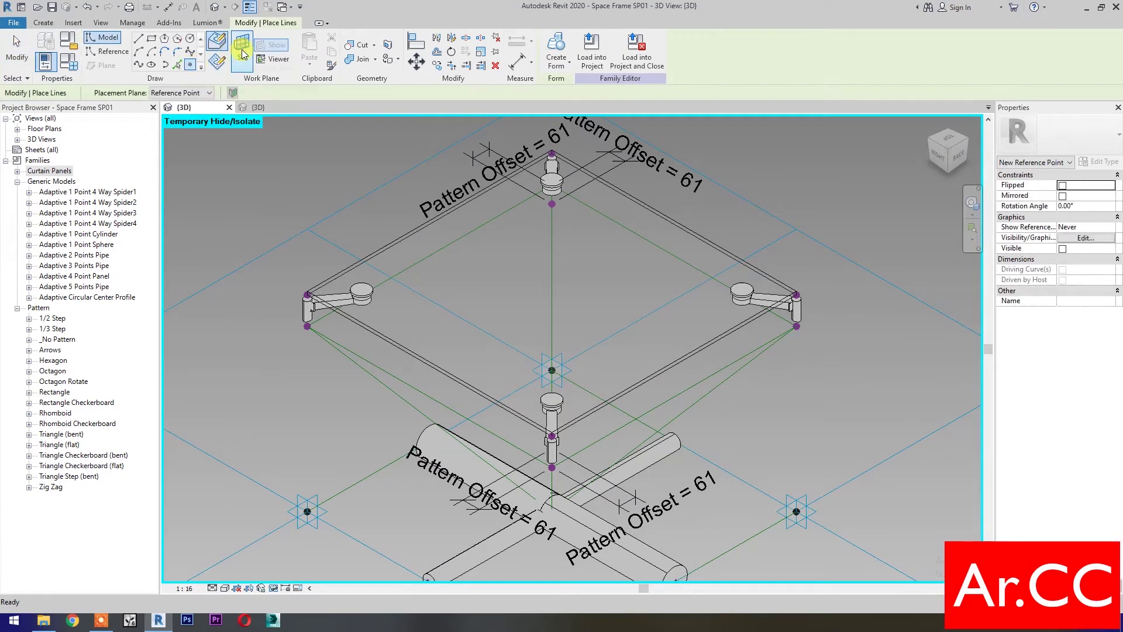
key(Escape)
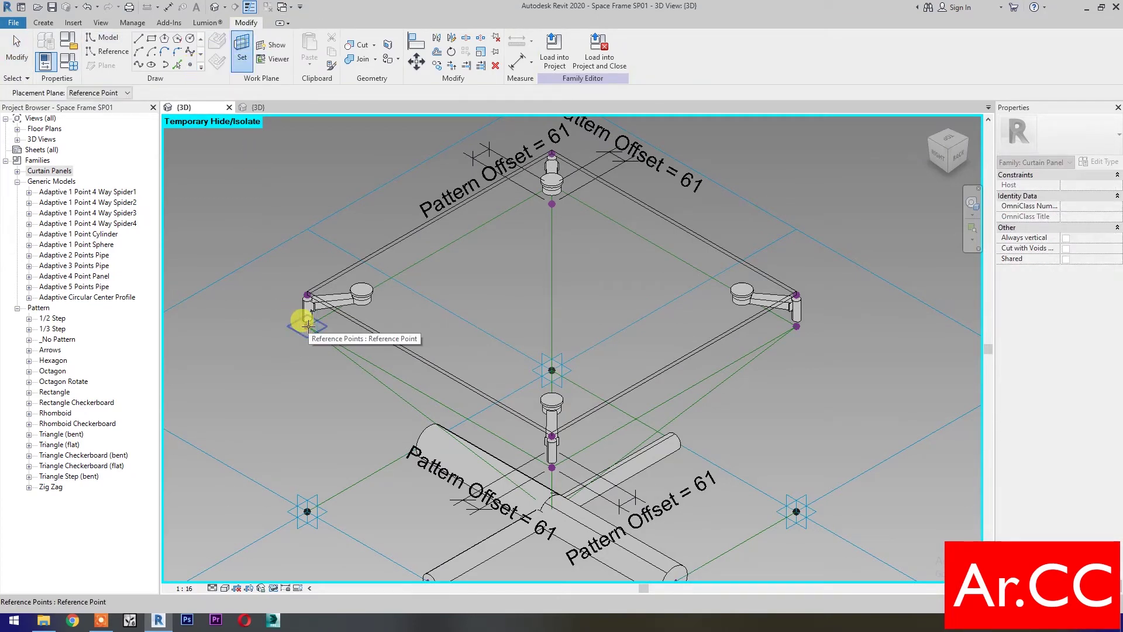
click(308, 325)
click(342, 326)
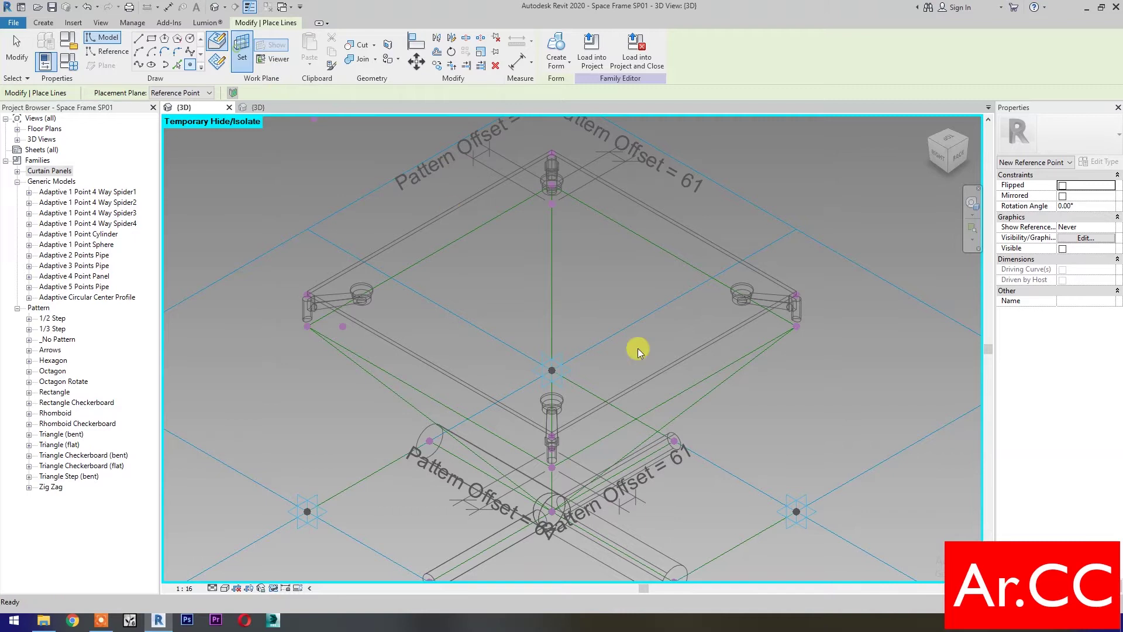
Place a reference point just inside the undimensioned right corner, on that lower corner point's horizontal work plane.
key(Escape)
key(Escape)
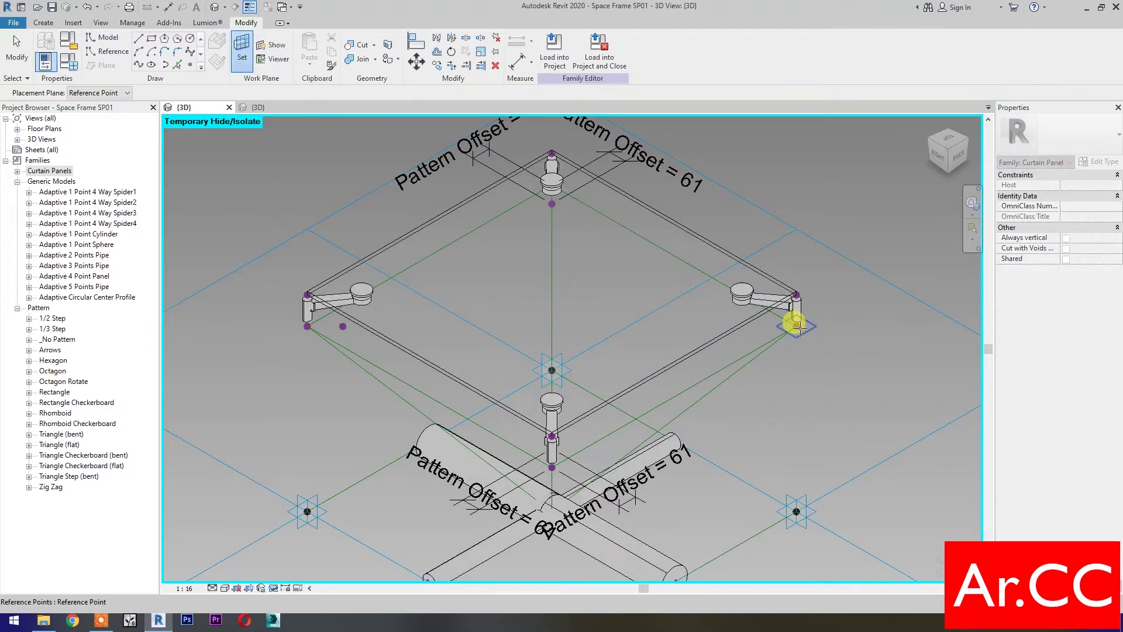
click(799, 327)
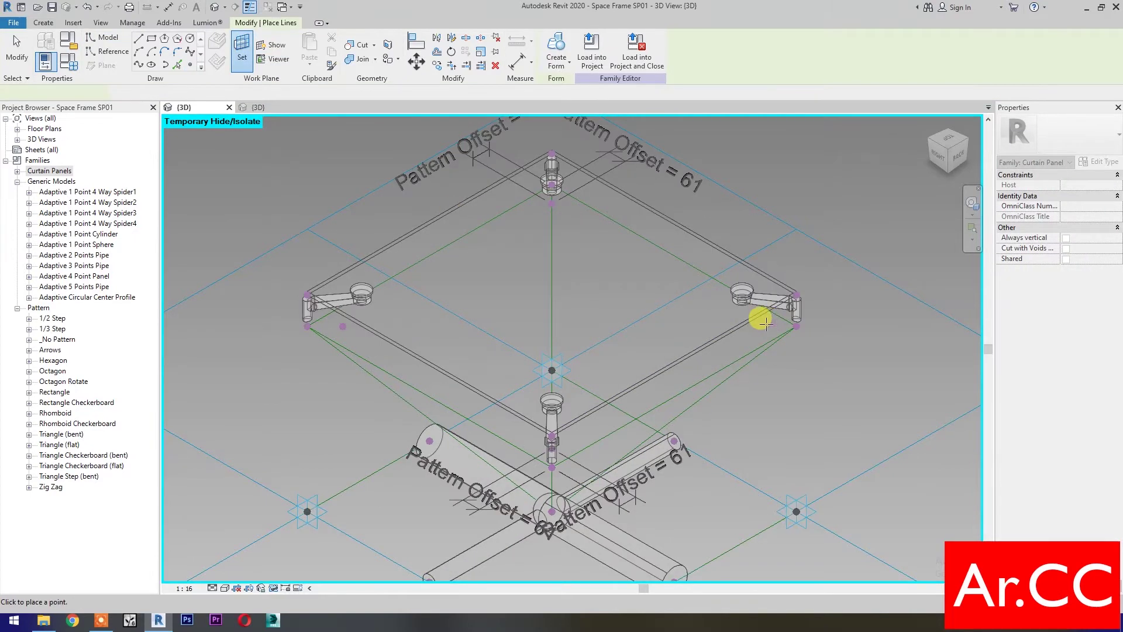
click(766, 323)
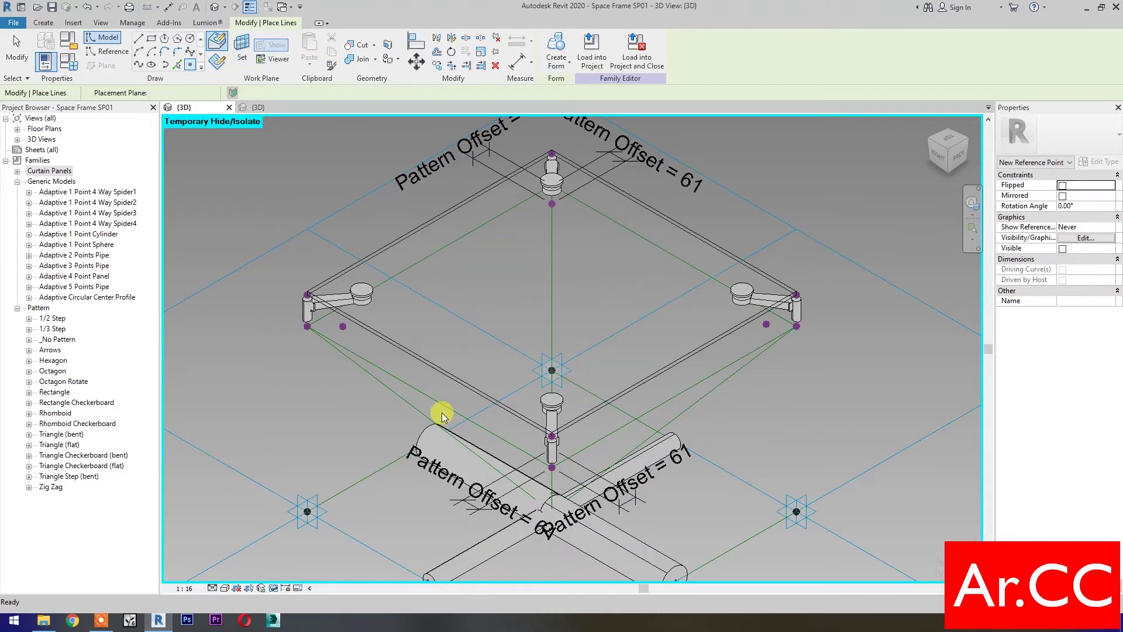
key(Escape)
key(Escape)
Add aligned dimensions in both directions between the left lower corner point and the new reference point beside it.
key(d)
key(i)
click(347, 349)
click(344, 327)
click(257, 304)
click(319, 318)
click(342, 325)
click(270, 385)
key(Escape)
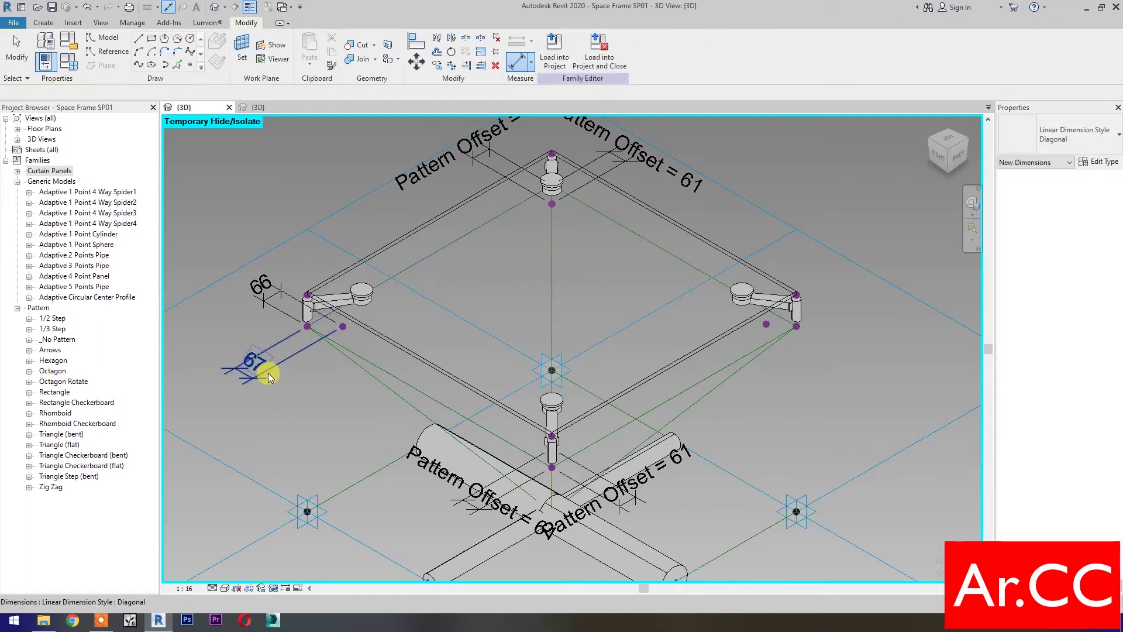
Label both new left-corner dimensions with the Pattern Offset parameter.
click(259, 298)
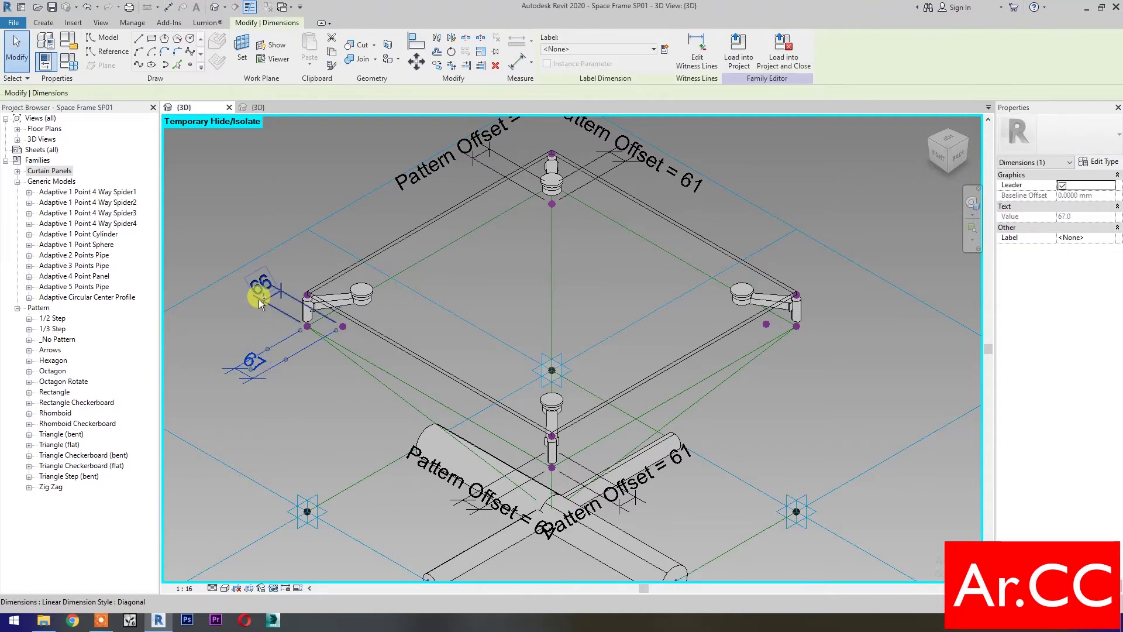
ctrl+click(524, 130)
click(585, 49)
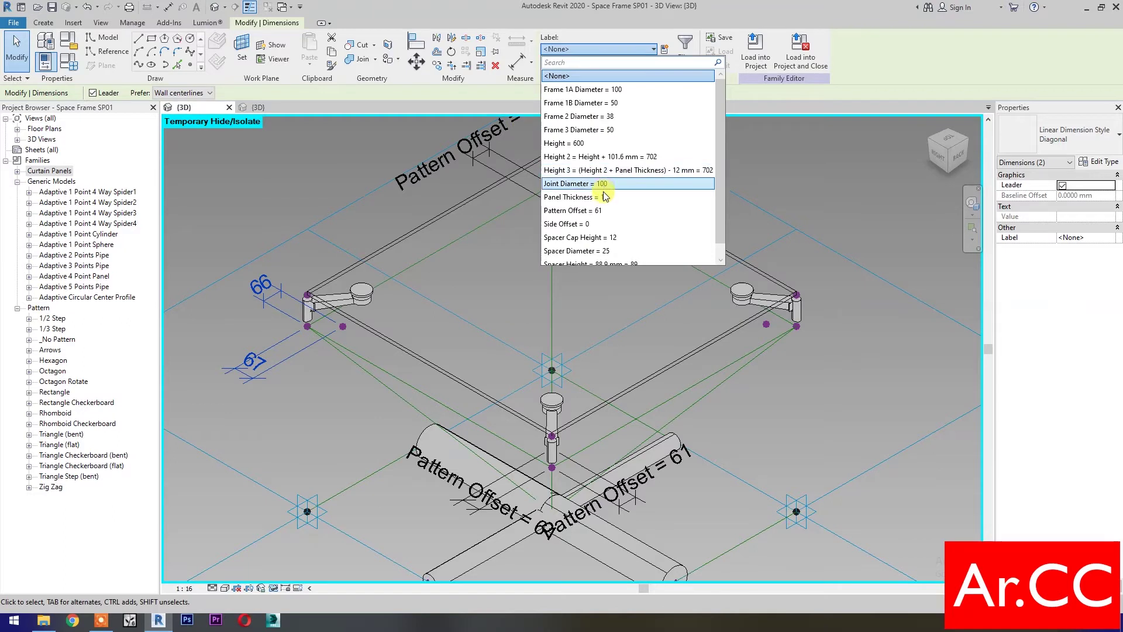
click(792, 396)
Dimension the right corner's inner reference point from the lower corner point in both directions with aligned dimensions.
key(d)
key(i)
click(774, 342)
click(766, 325)
click(847, 286)
click(782, 323)
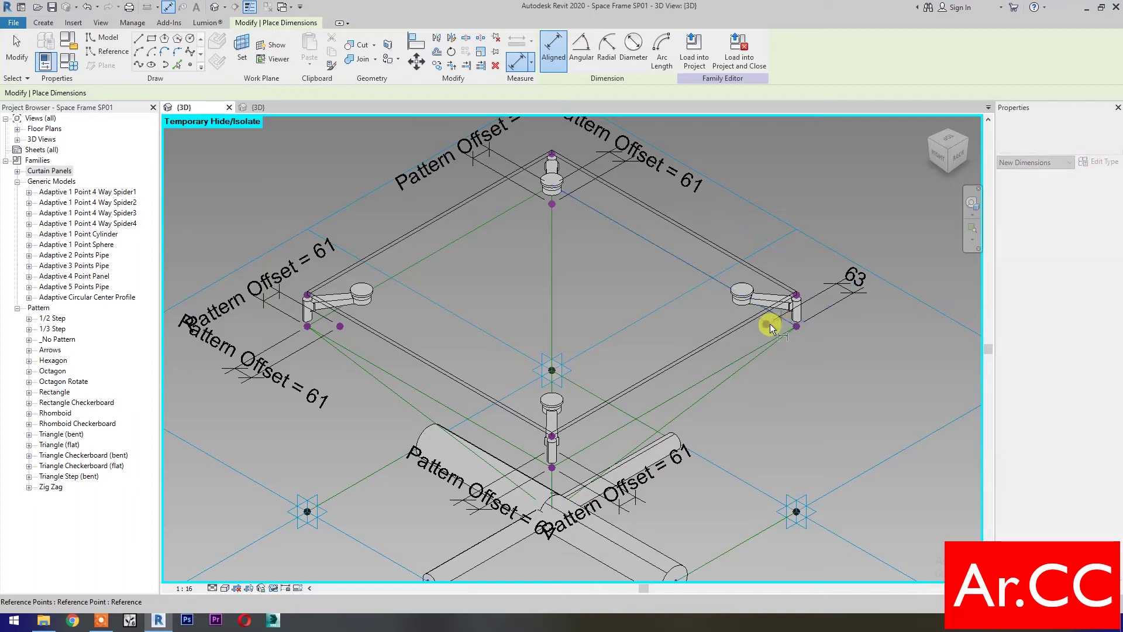
click(834, 382)
key(Escape)
Assign the Pattern Offset parameter to the two unlabelled dimensions at the right corner.
ctrl+click(844, 296)
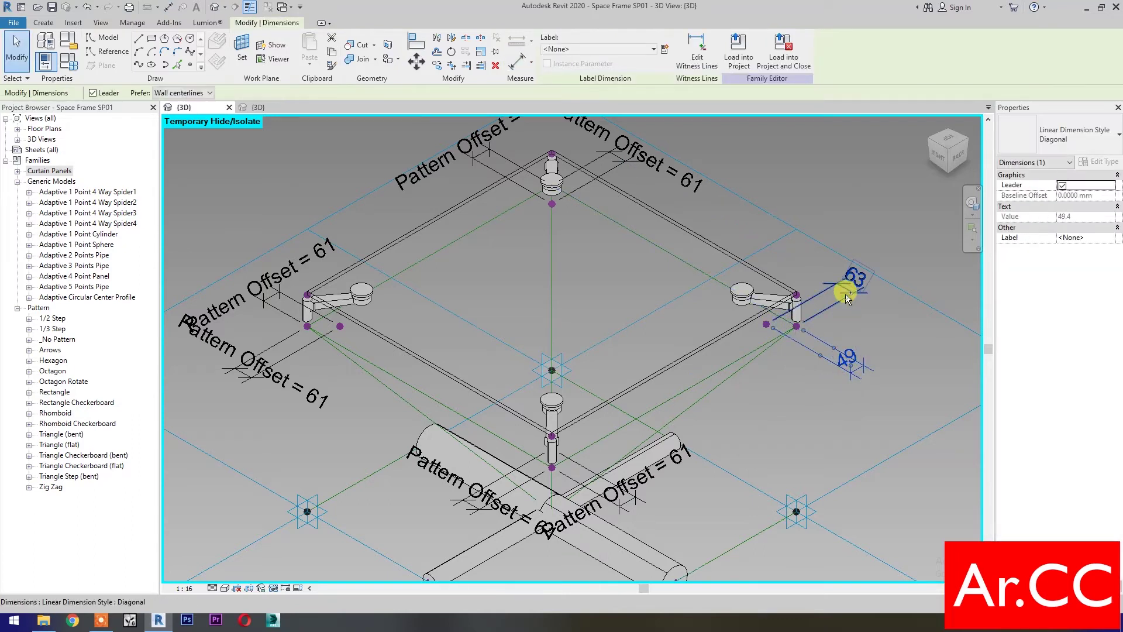
click(597, 51)
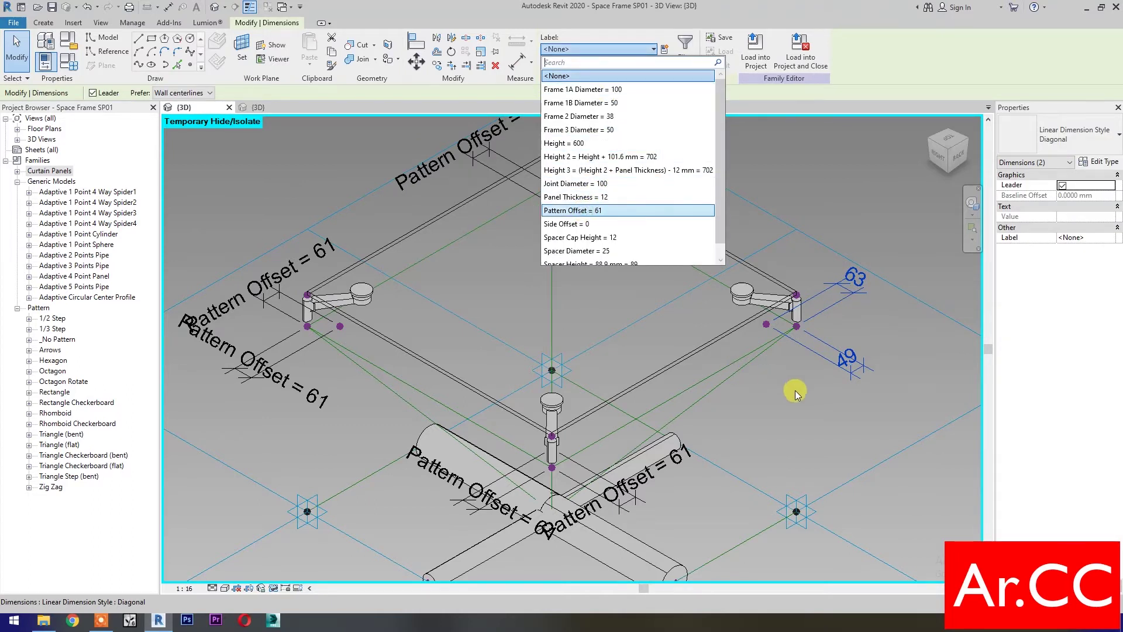
key(Return)
click(744, 450)
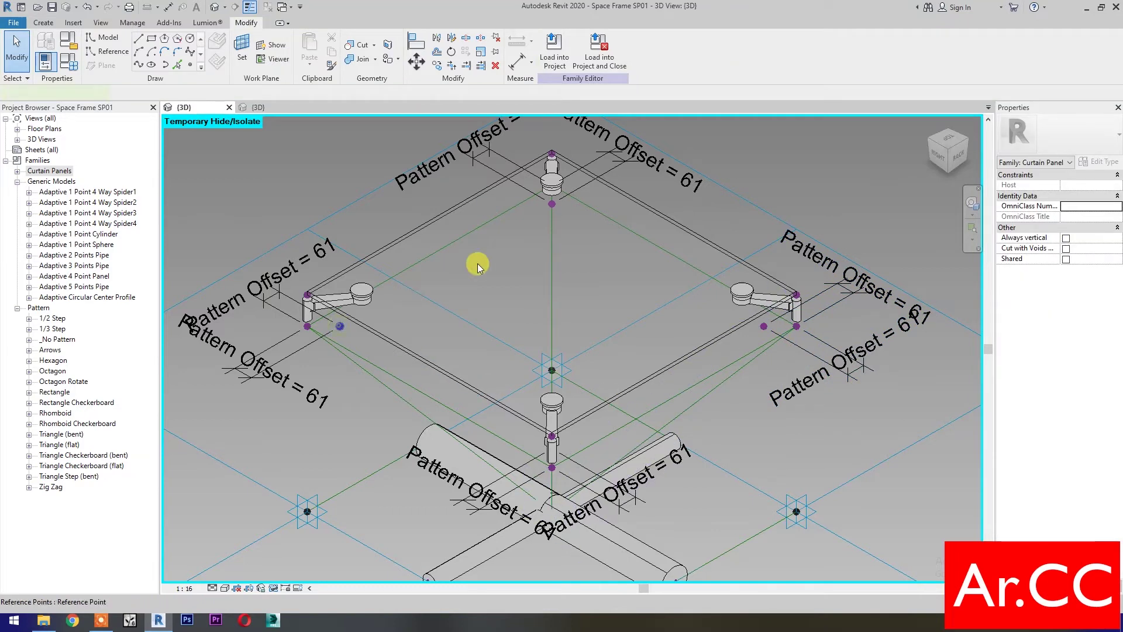
Join the left and back offset points with a spline through points and make it a reference line.
click(553, 206)
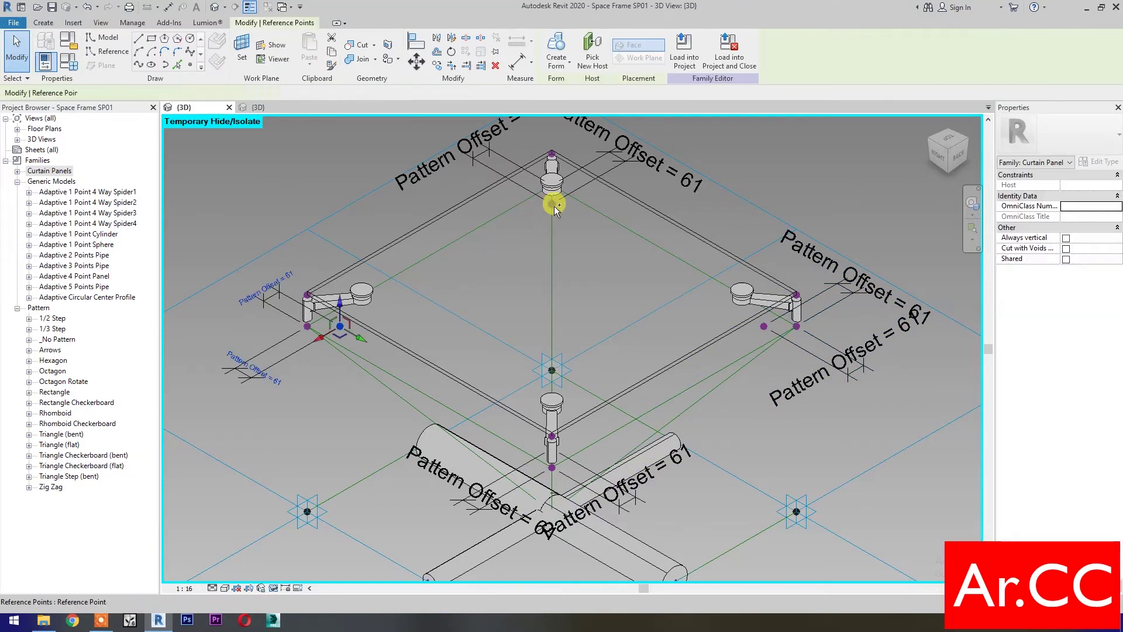
ctrl+click(567, 340)
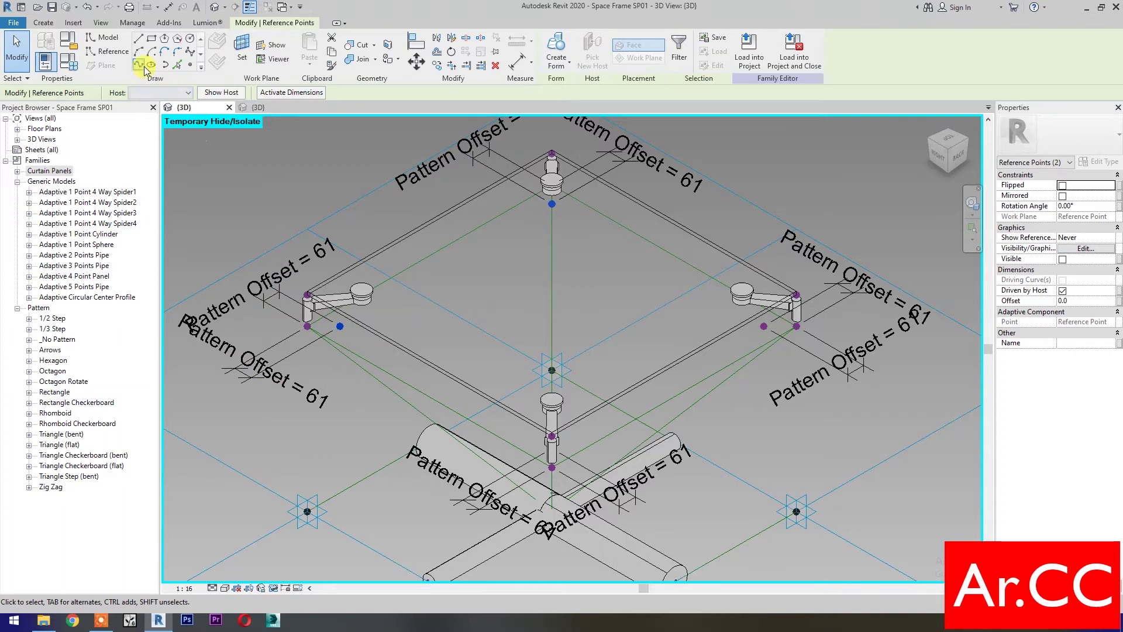
click(441, 331)
click(1062, 269)
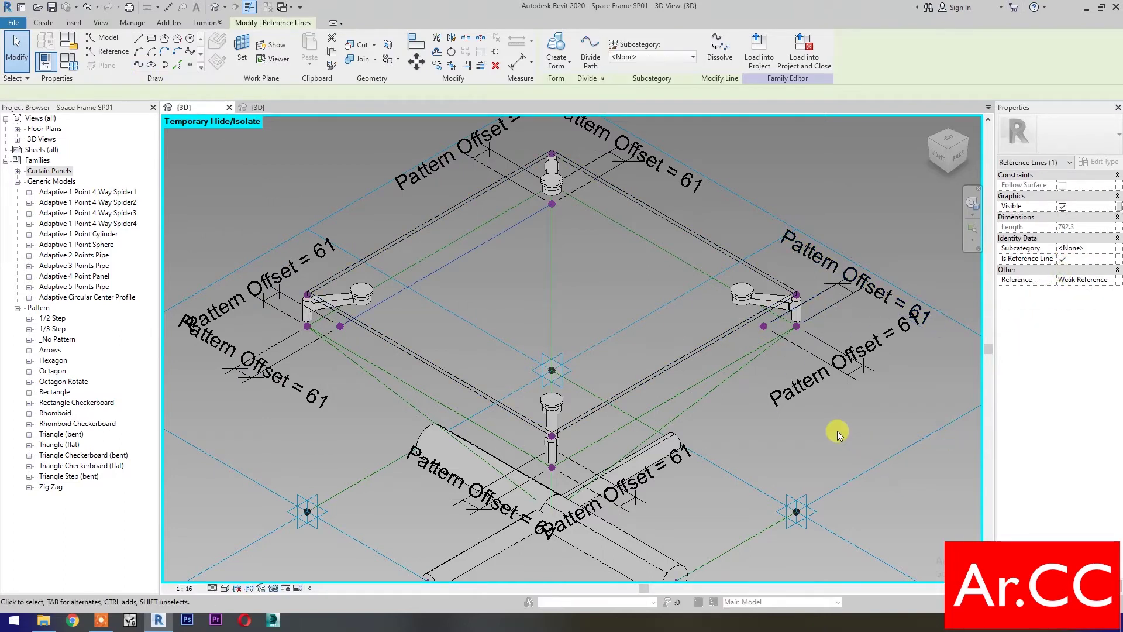
key(Escape)
Connect the back and right offset points with a spline through points and convert it to a reference line.
click(553, 205)
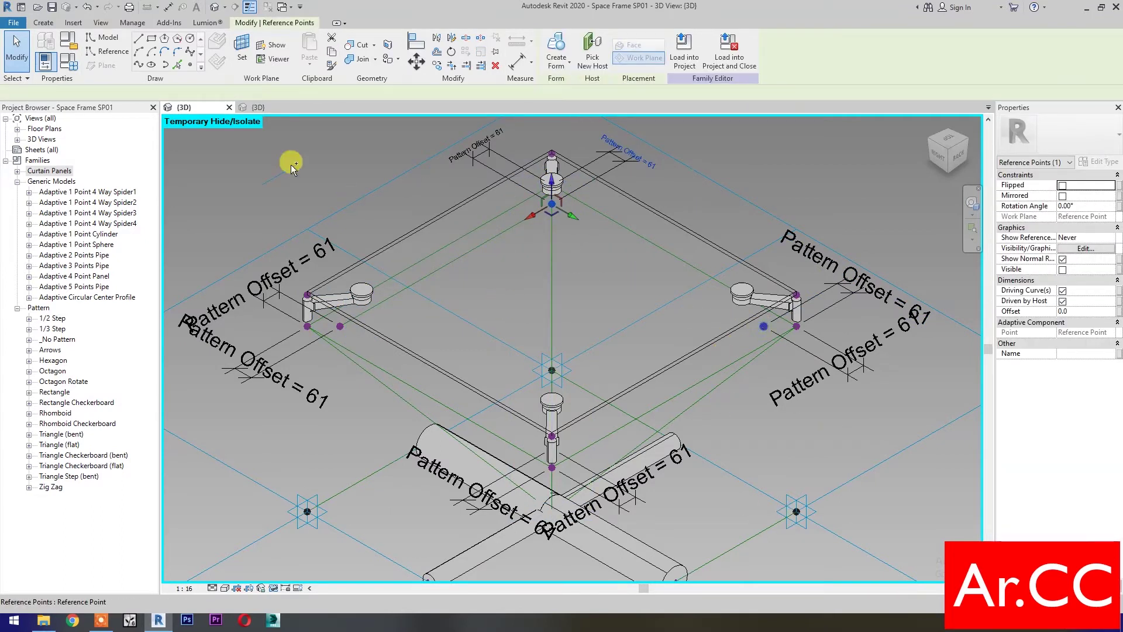
click(139, 64)
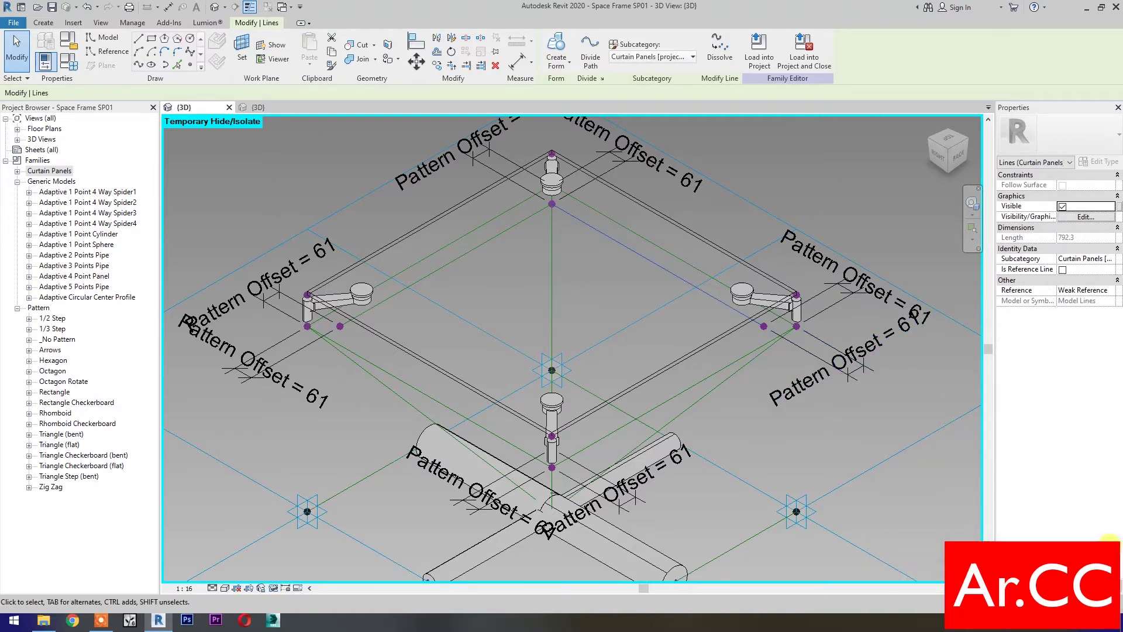
click(1062, 270)
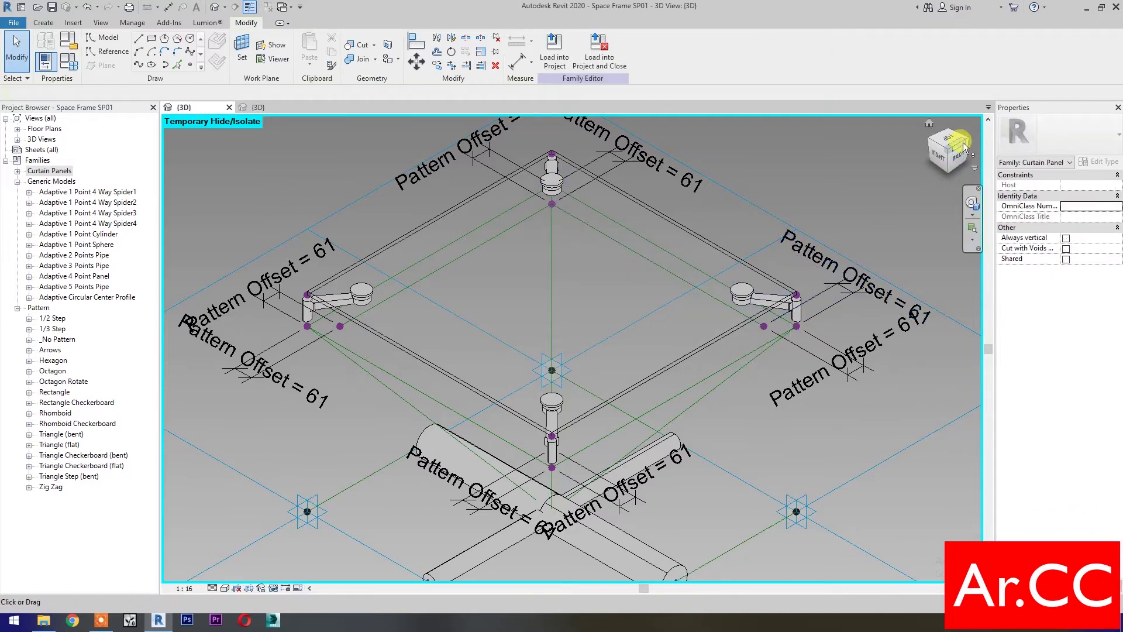
From a rotated view, join the third side's two offset points with a spline and make it a reference line.
drag(926, 139, 930, 139)
click(930, 139)
scroll(676, 326, up, 4)
click(569, 248)
ctrl+click(725, 344)
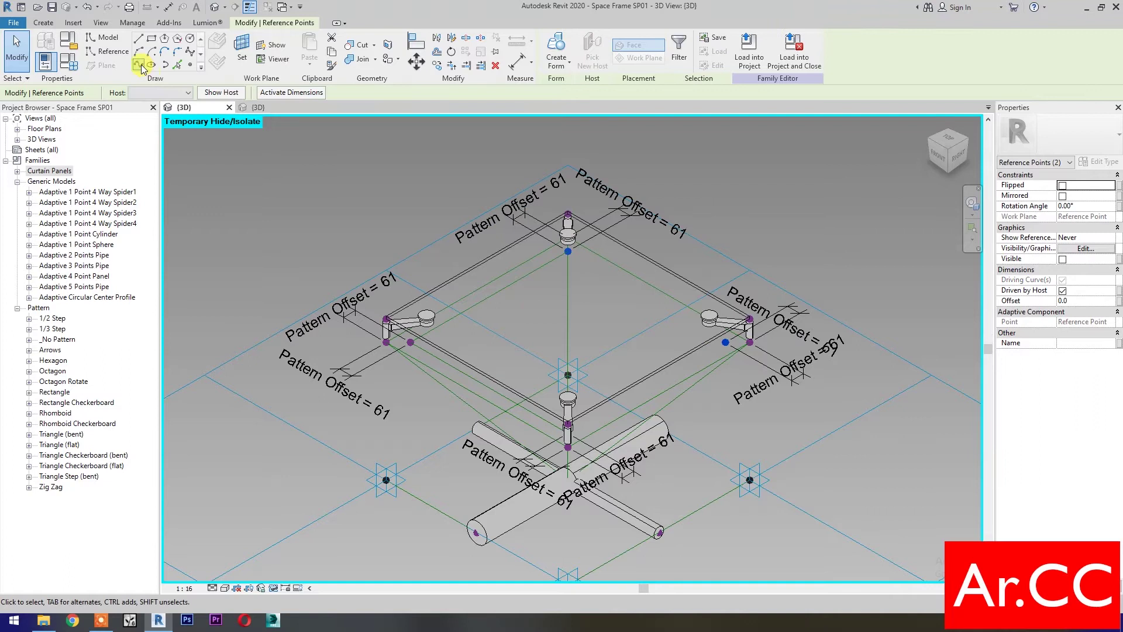
click(785, 373)
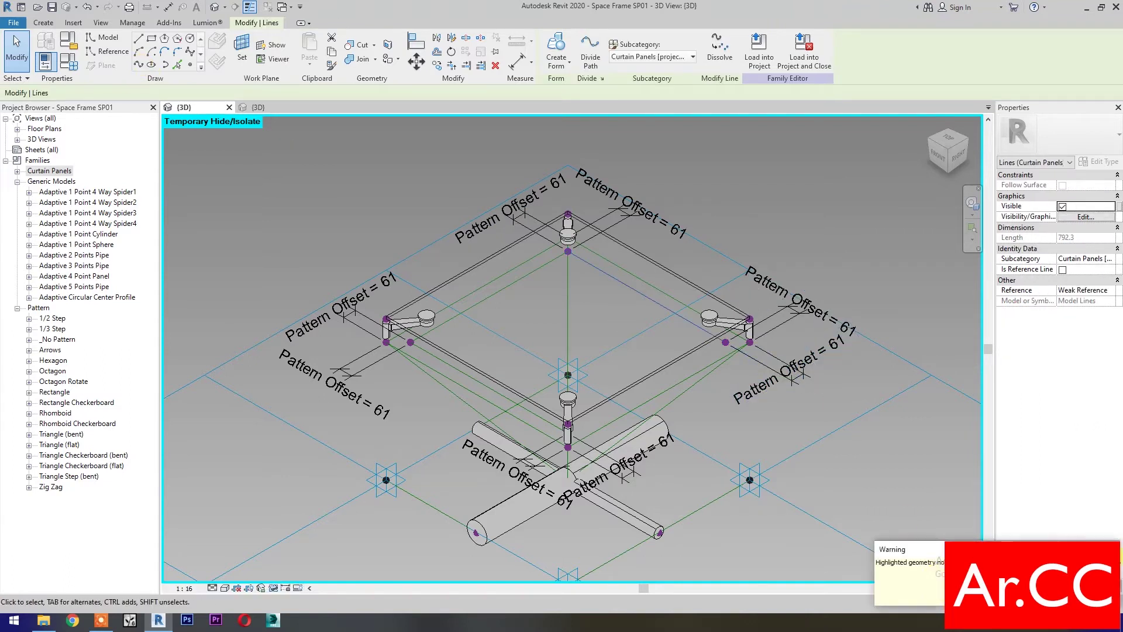
click(1062, 269)
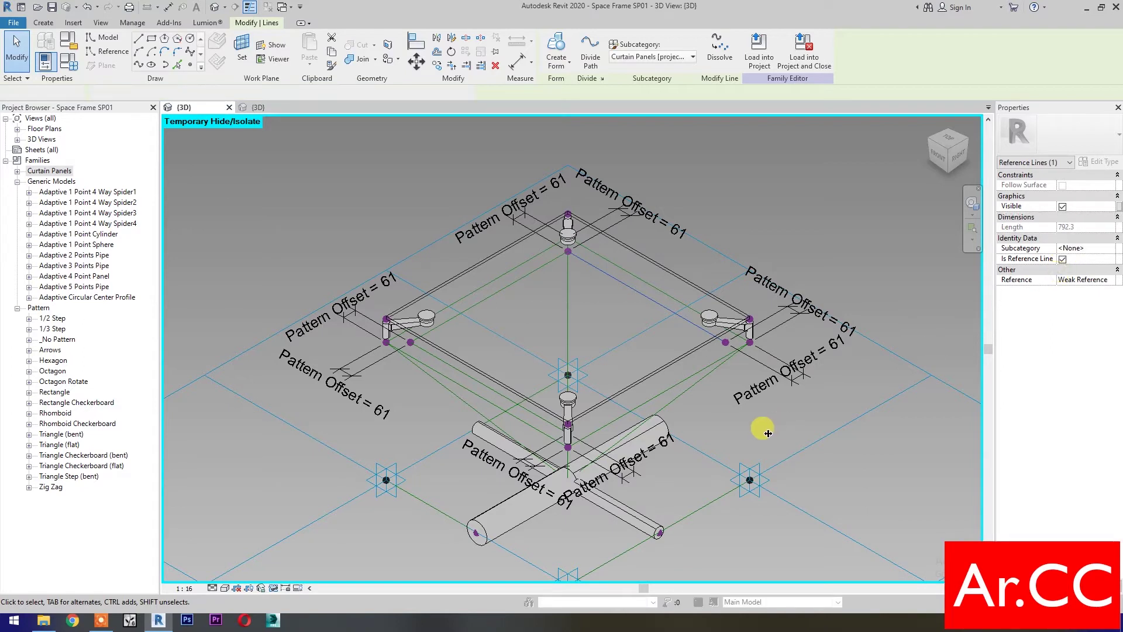
Close the inner square by joining the last side's two offset points with a spline and converting it to a reference line.
click(929, 140)
scroll(704, 402, down, 2)
scroll(703, 401, down, 1)
click(851, 343)
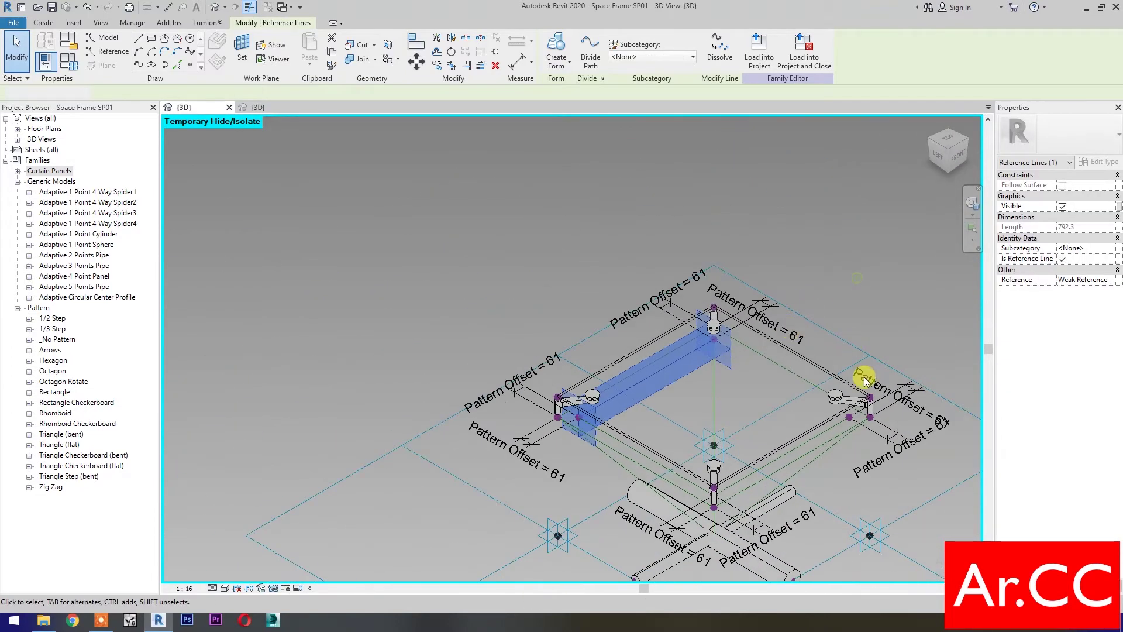
scroll(700, 326, up, 2)
middle_drag(727, 351, 585, 276)
click(815, 408)
click(138, 64)
key(l)
key(i)
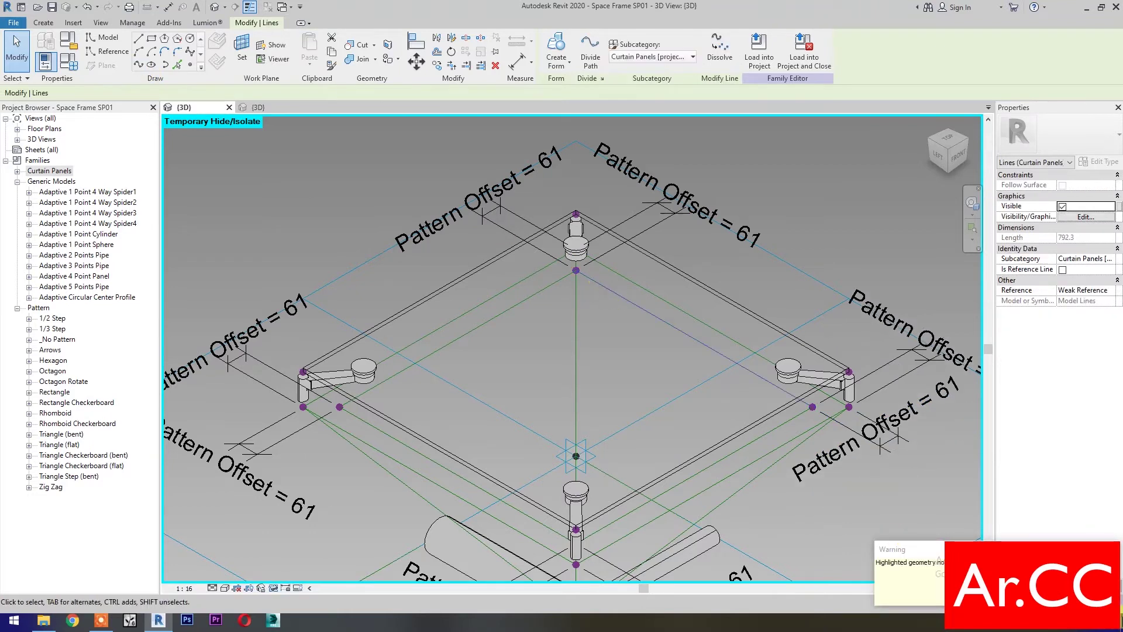
click(1062, 270)
click(887, 527)
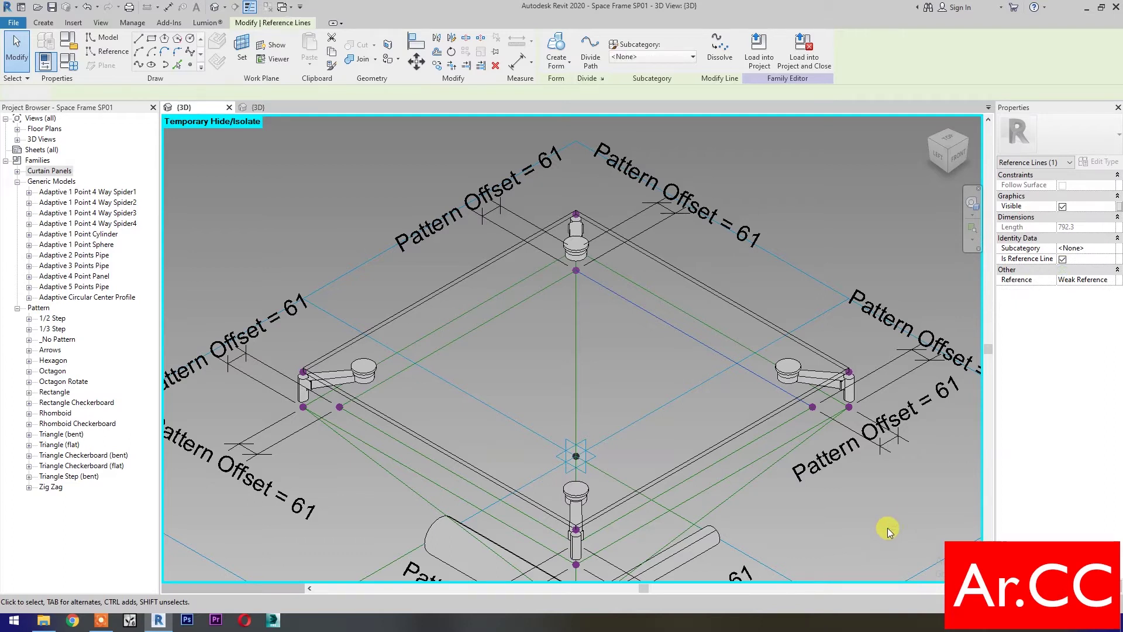
Create a flat surface form from the chain of four inner reference lines.
key(Tab)
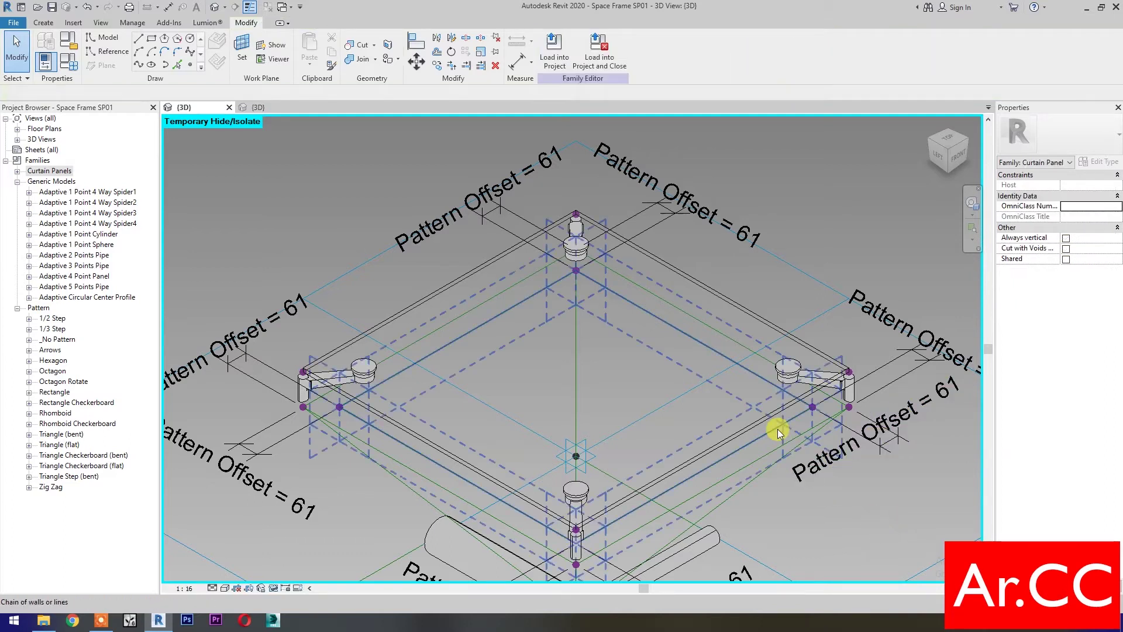
click(780, 427)
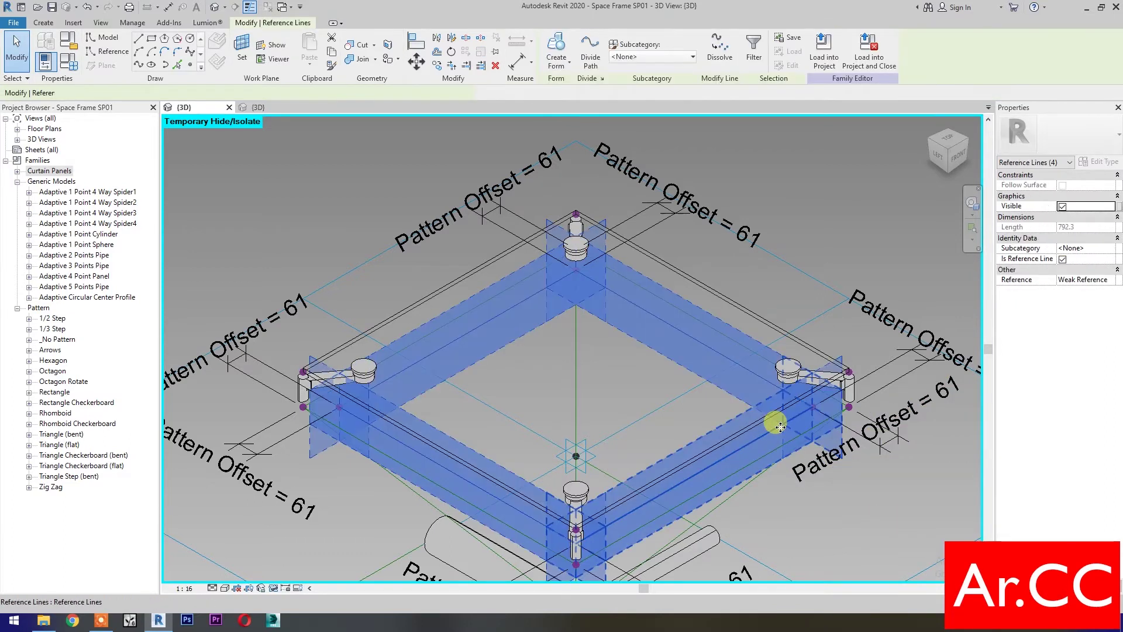
click(559, 48)
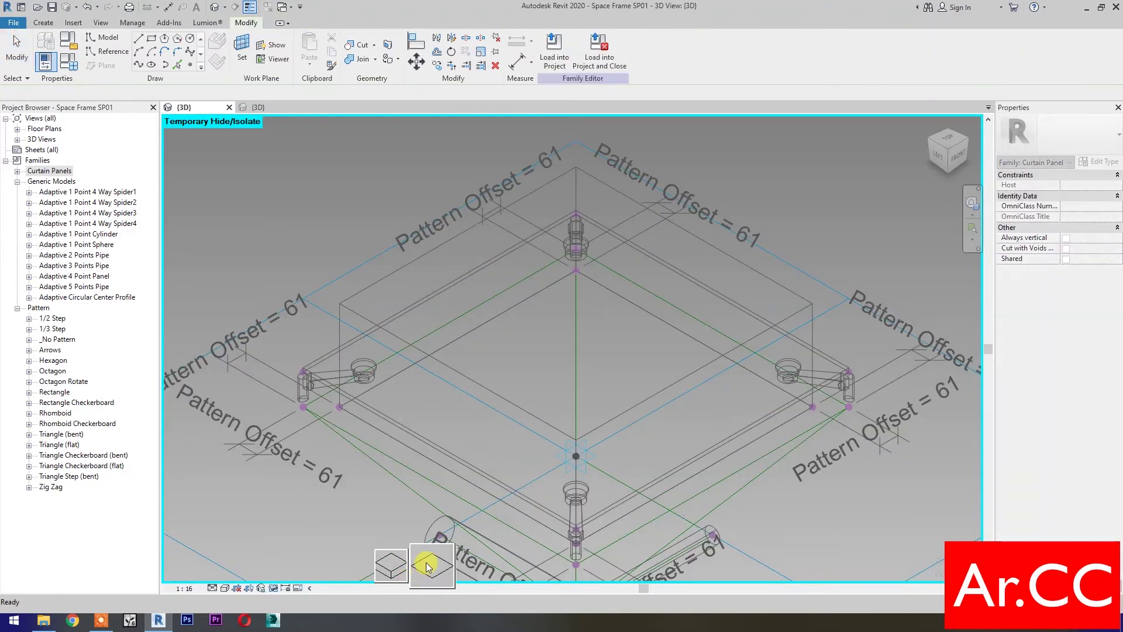
click(428, 566)
Select the new flat form inside the four offset points and divide its surface.
scroll(830, 523, down, 3)
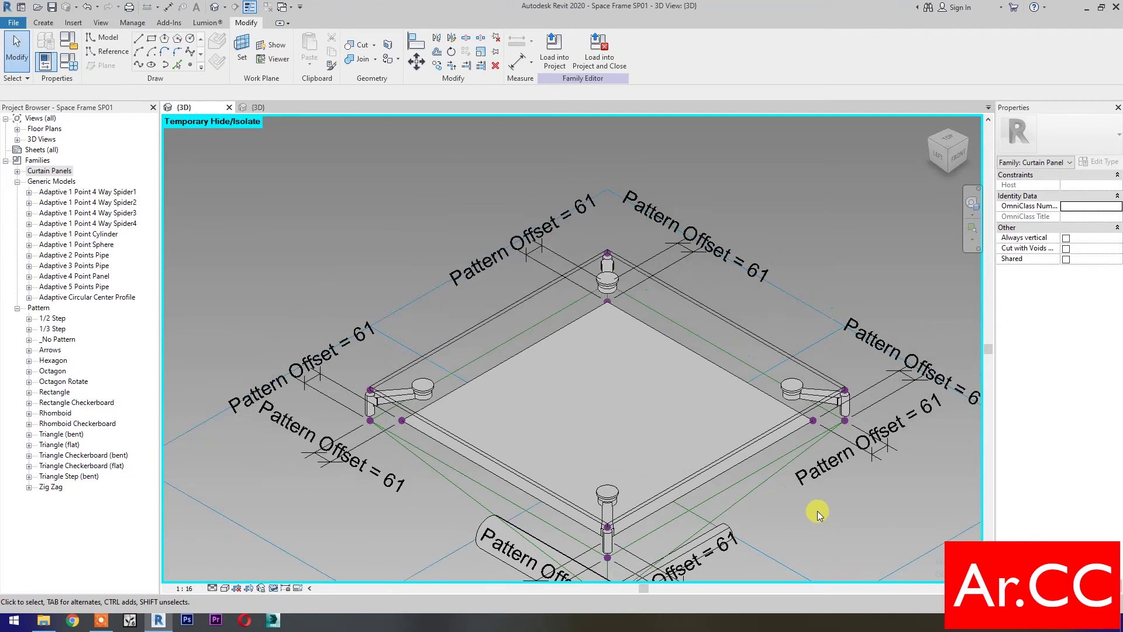
middle_drag(720, 447, 686, 422)
scroll(742, 452, up, 1)
key(Tab)
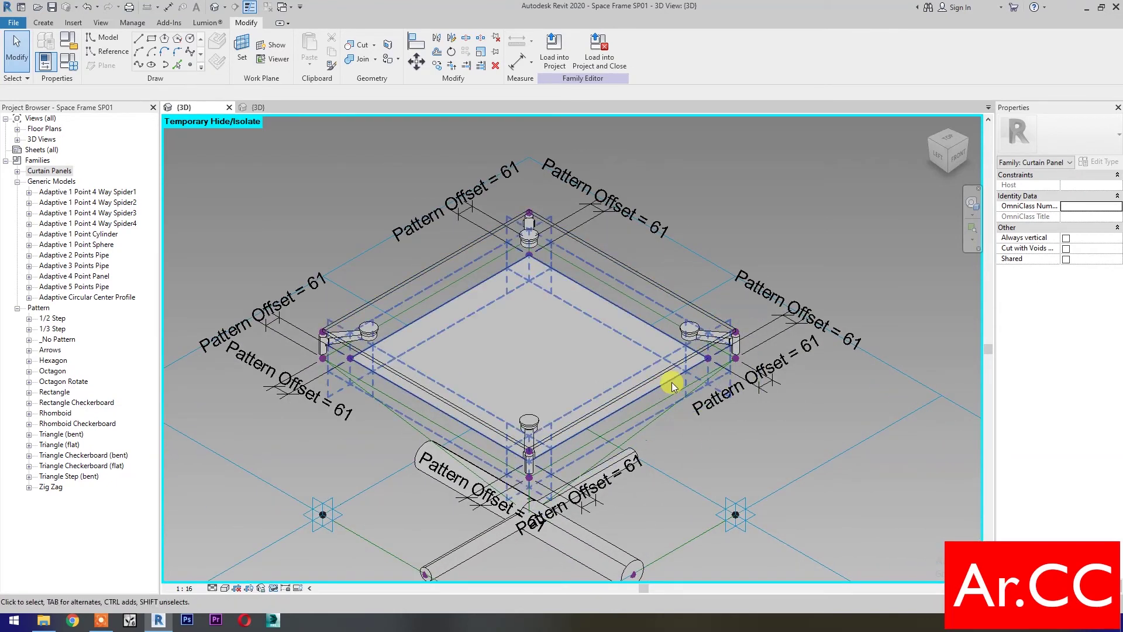
key(Tab)
key(Tab)
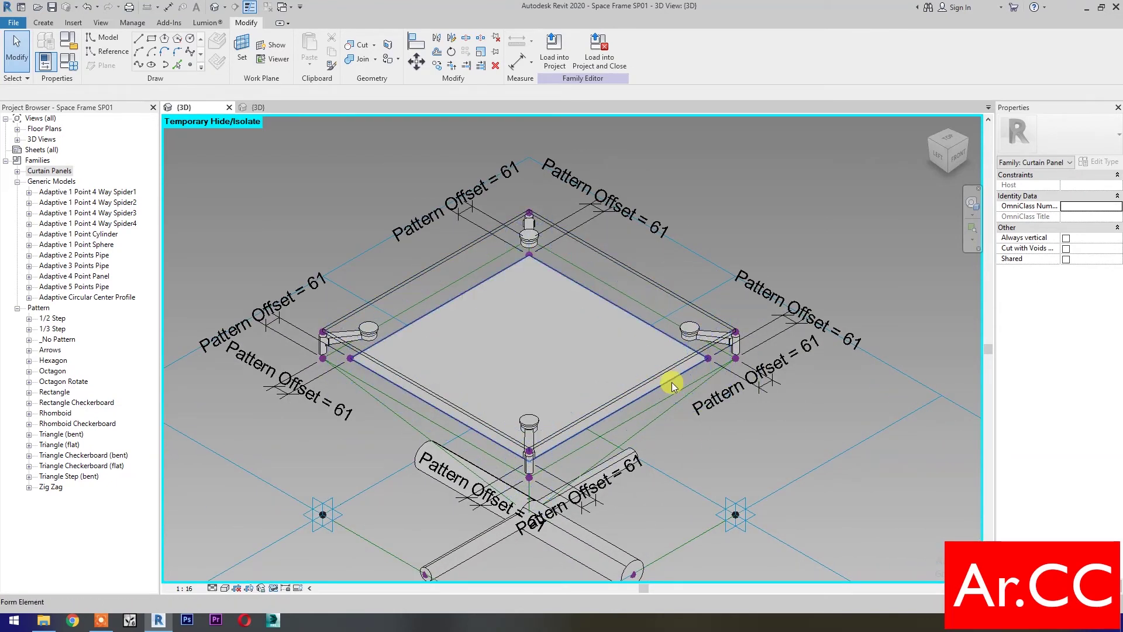
click(672, 381)
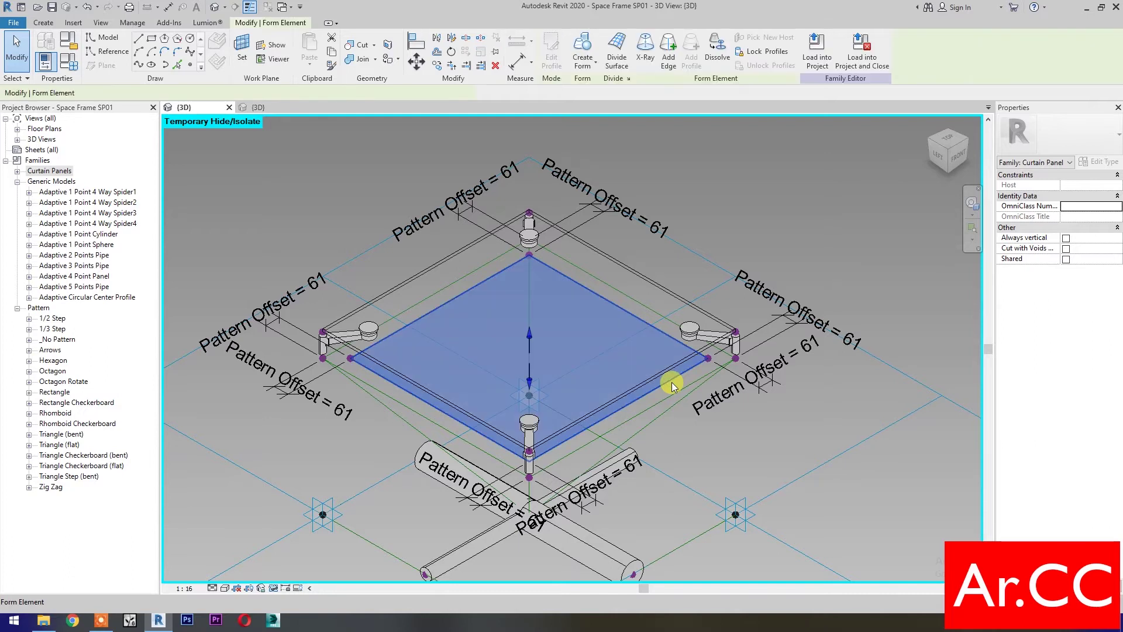
click(612, 47)
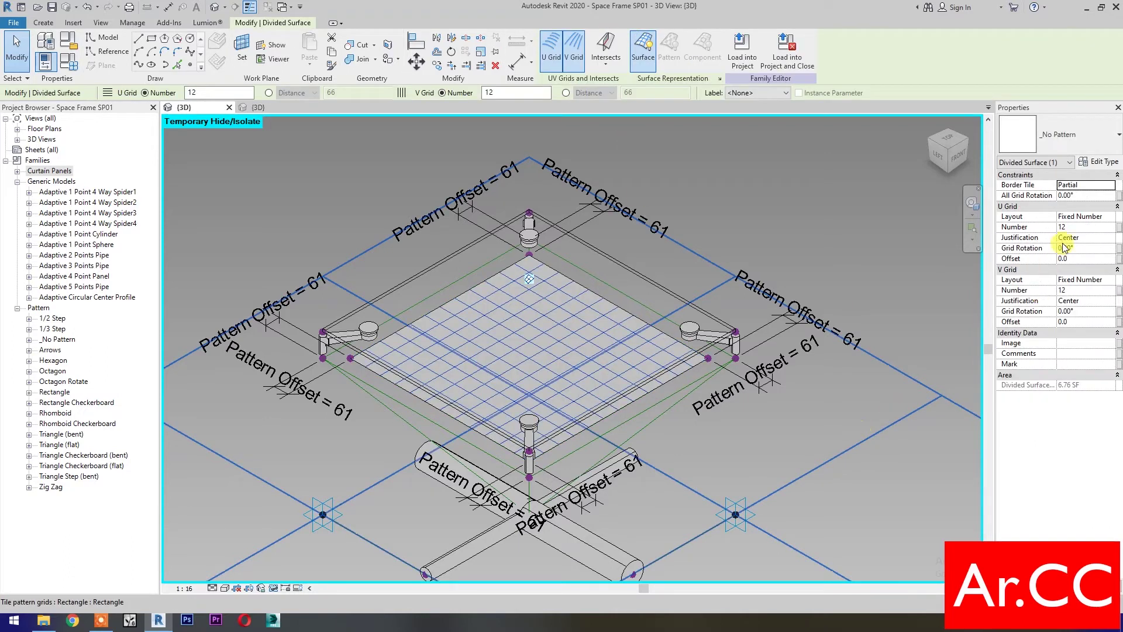
Set the divided surface's U and V grid numbers to 1 and apply the Arabic Pattern Adaptive type.
click(1074, 227)
text(1)
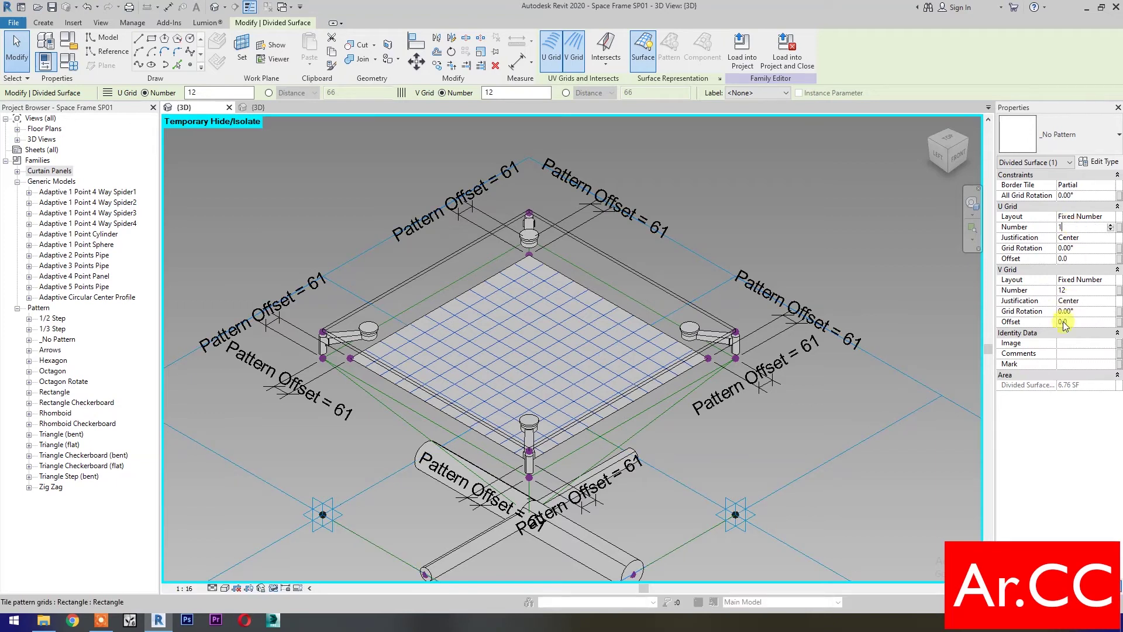
click(1074, 291)
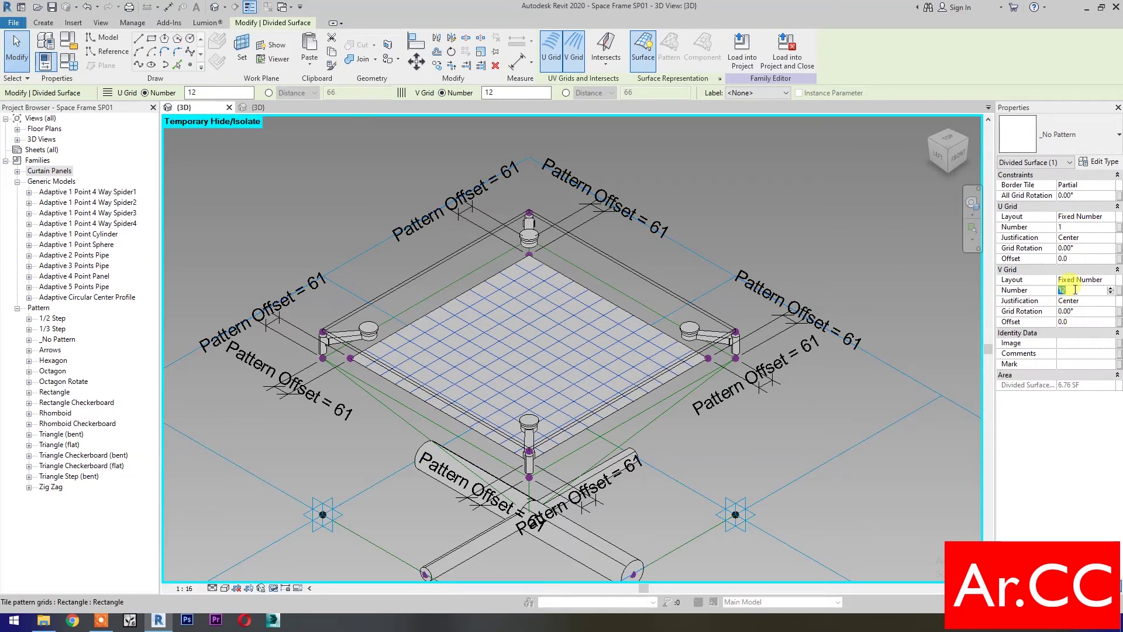
text(1)
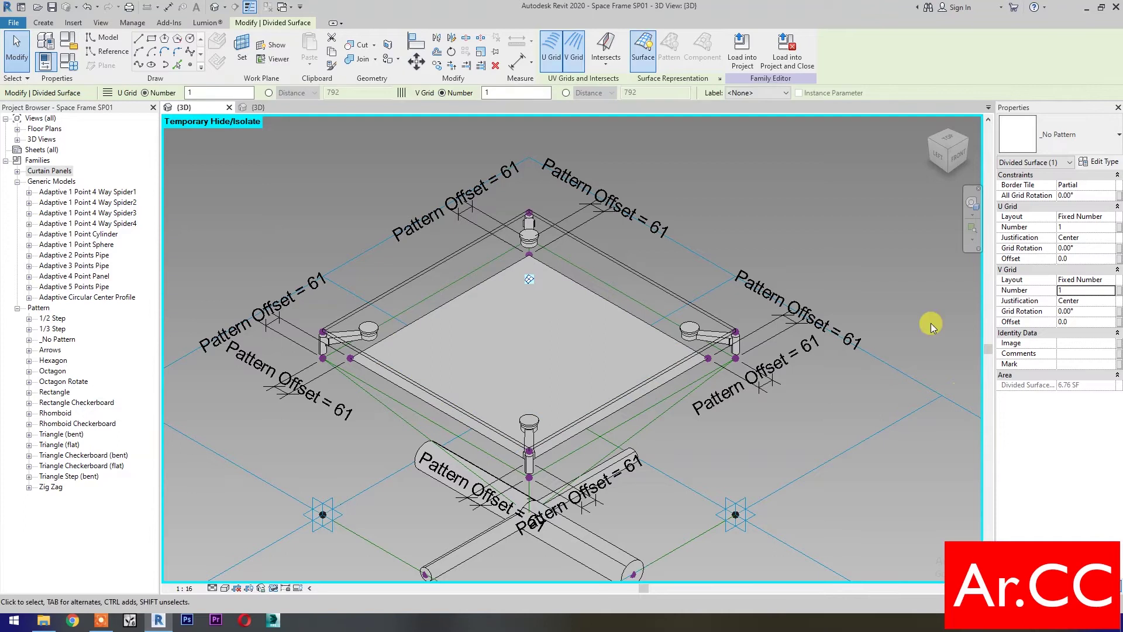
click(1062, 142)
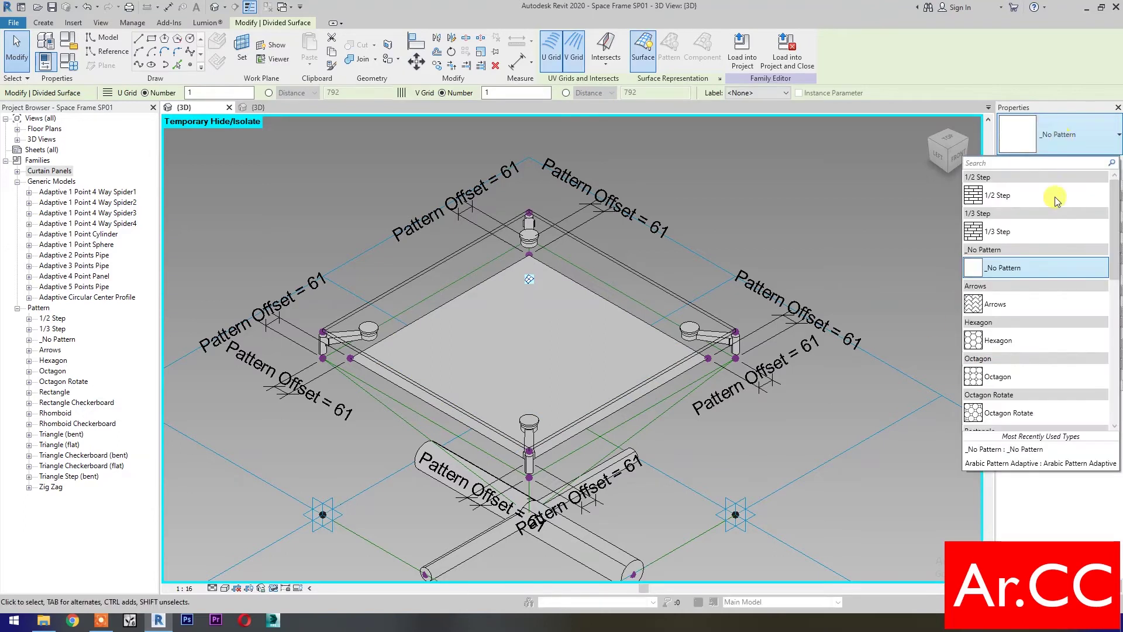
click(999, 464)
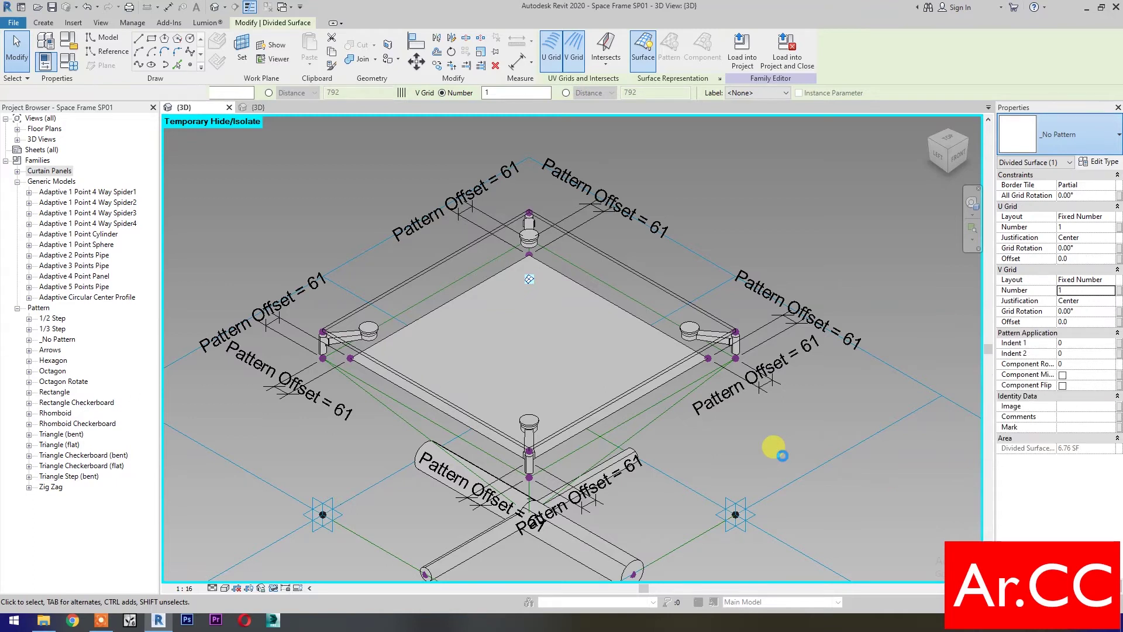
Set the Pattern Offset parameter of Type 1 All to 100 and reset the temporary hide/isolate so the whole space frame is shown.
click(783, 455)
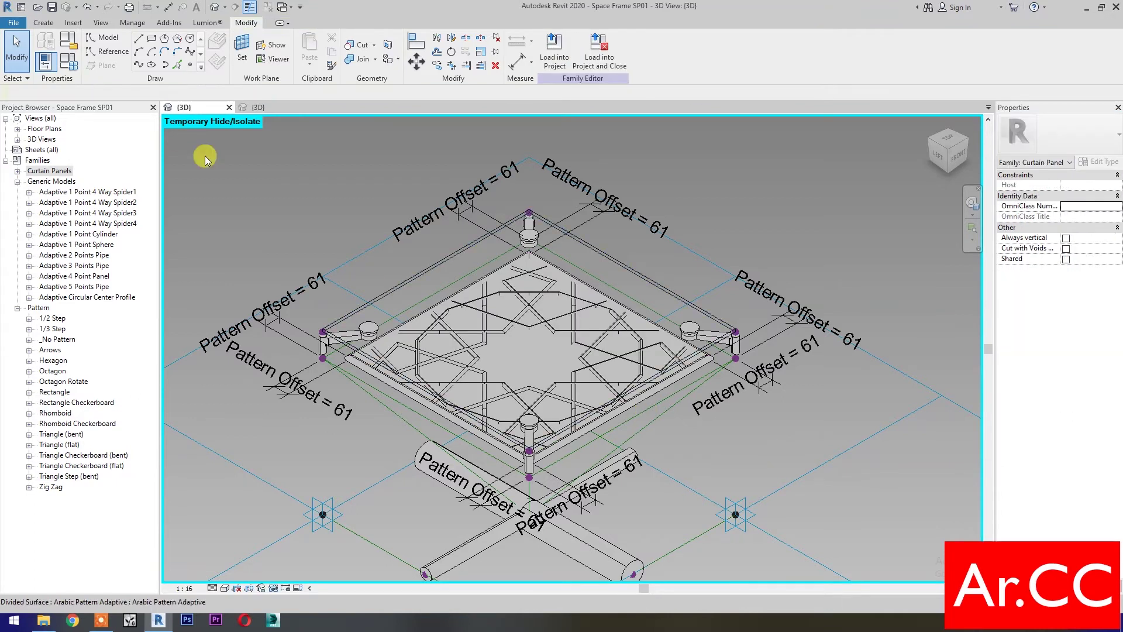
click(68, 62)
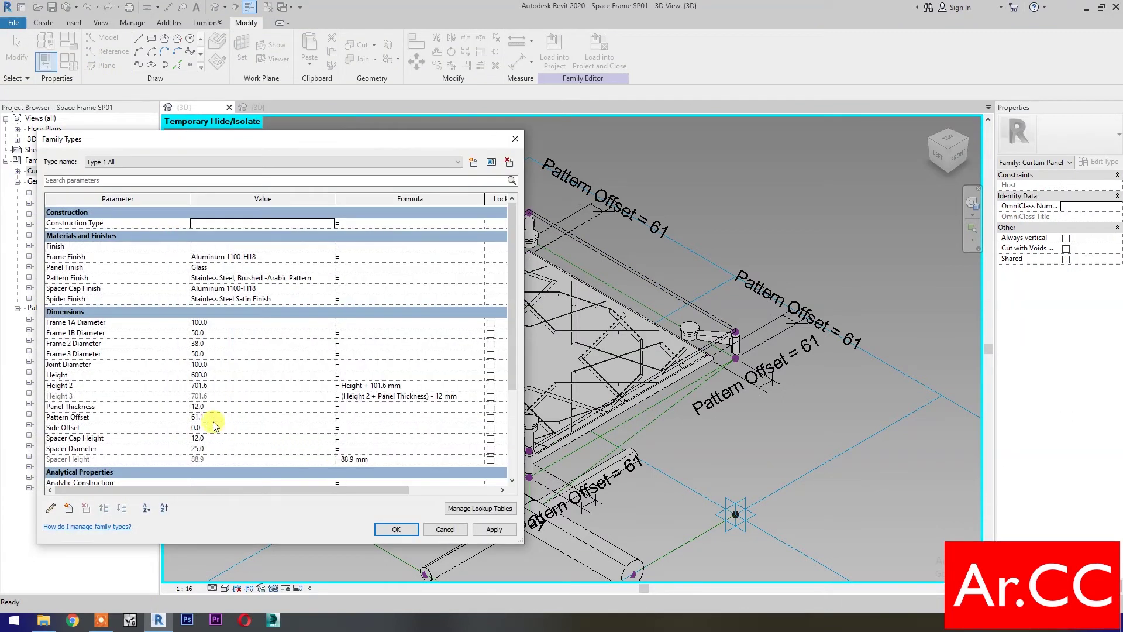
click(222, 415)
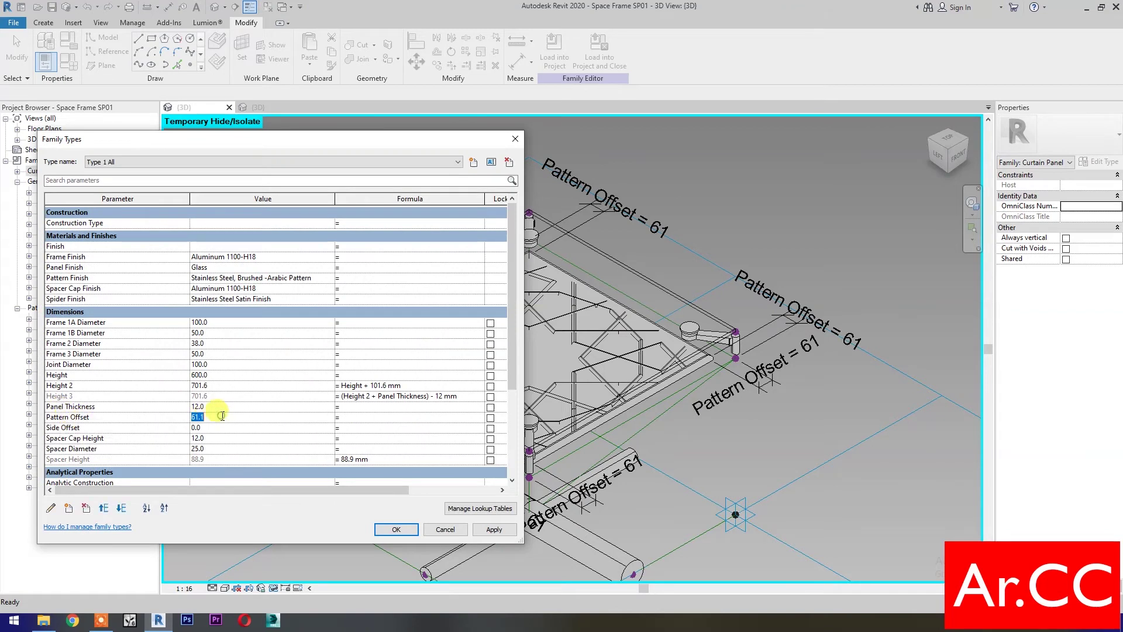
text(100)
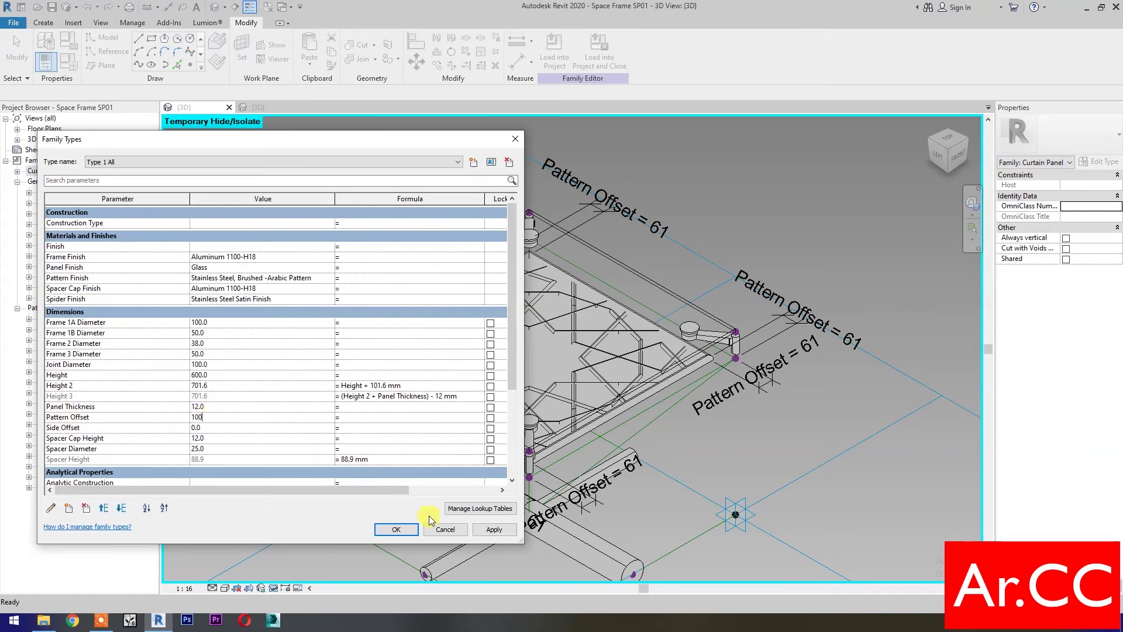
click(501, 532)
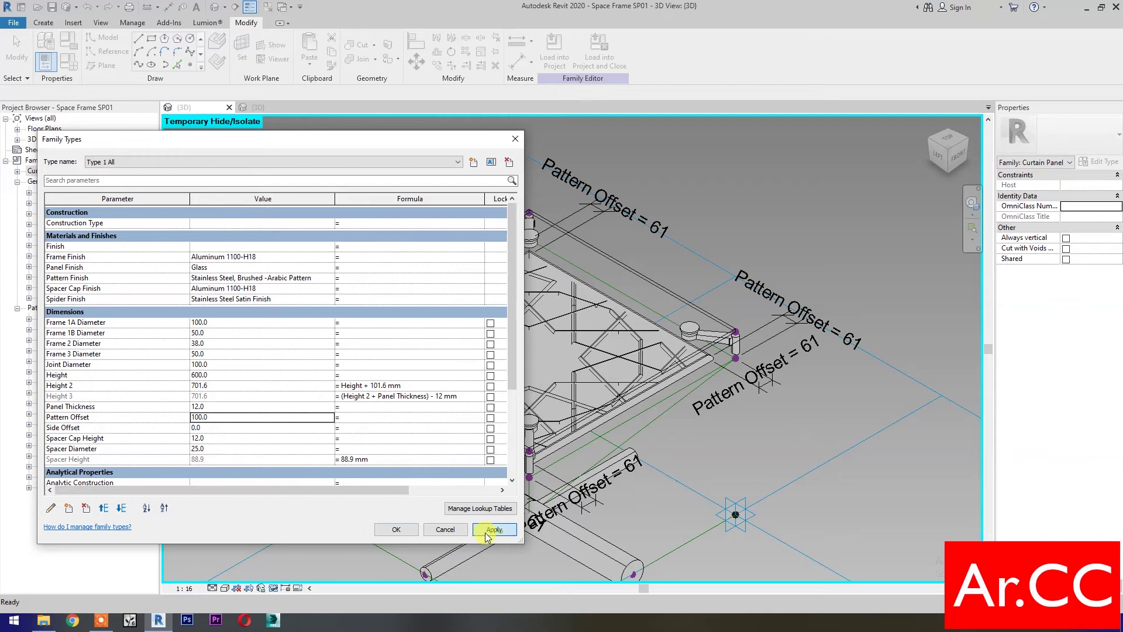
click(399, 528)
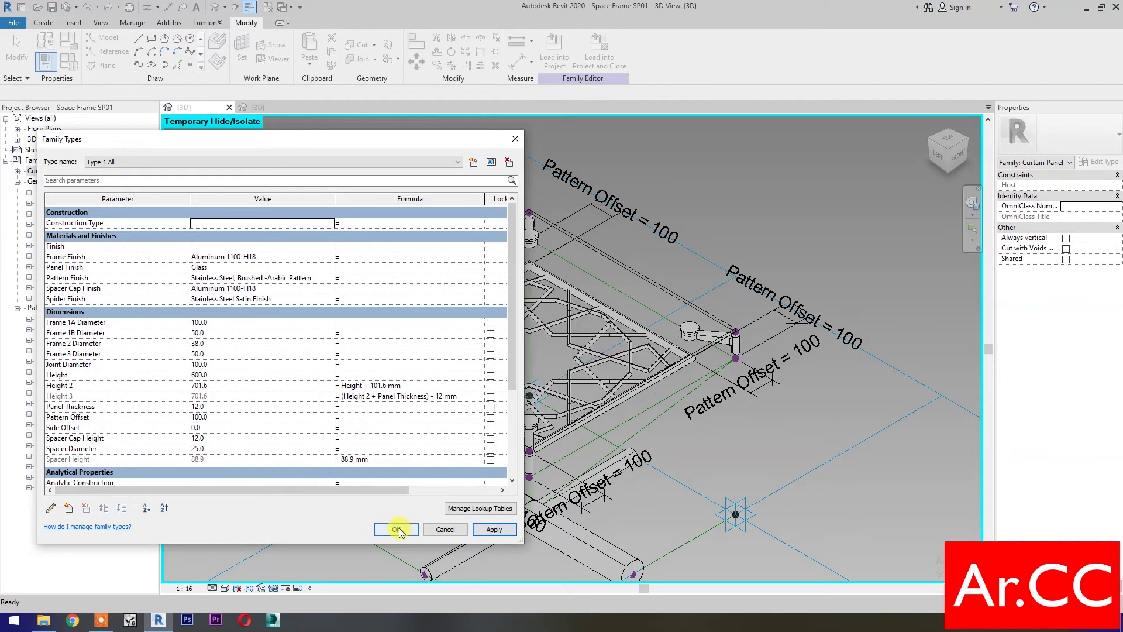
click(285, 588)
click(293, 579)
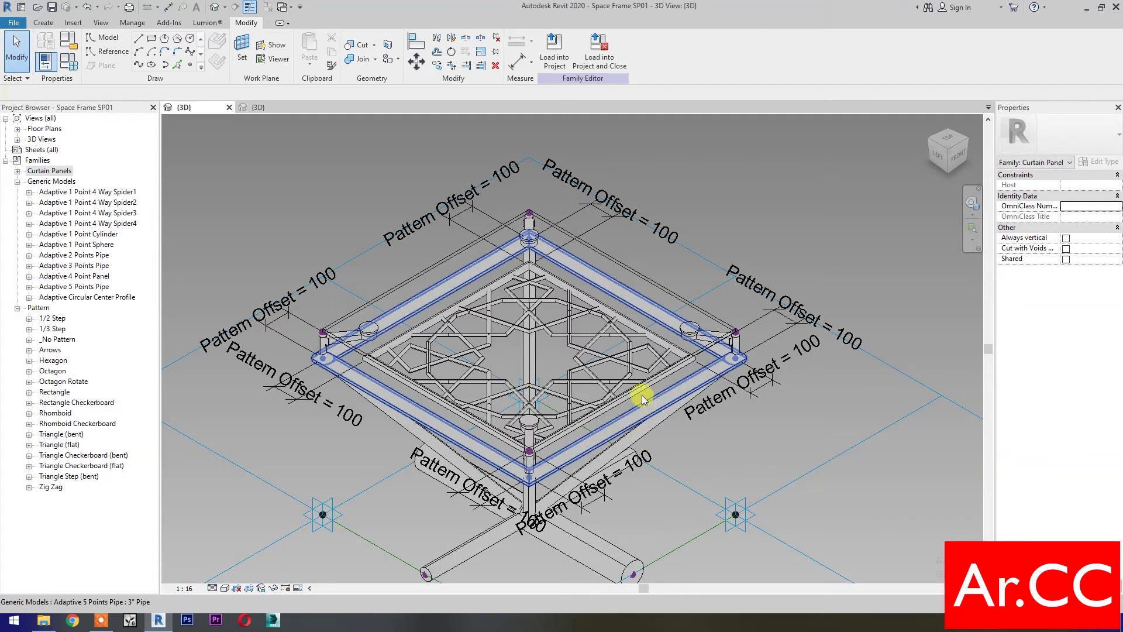
Associate the Arabic pattern panel's Main Frame Diameter with a new type parameter named Main Frame Diameter.
key(Tab)
key(Tab)
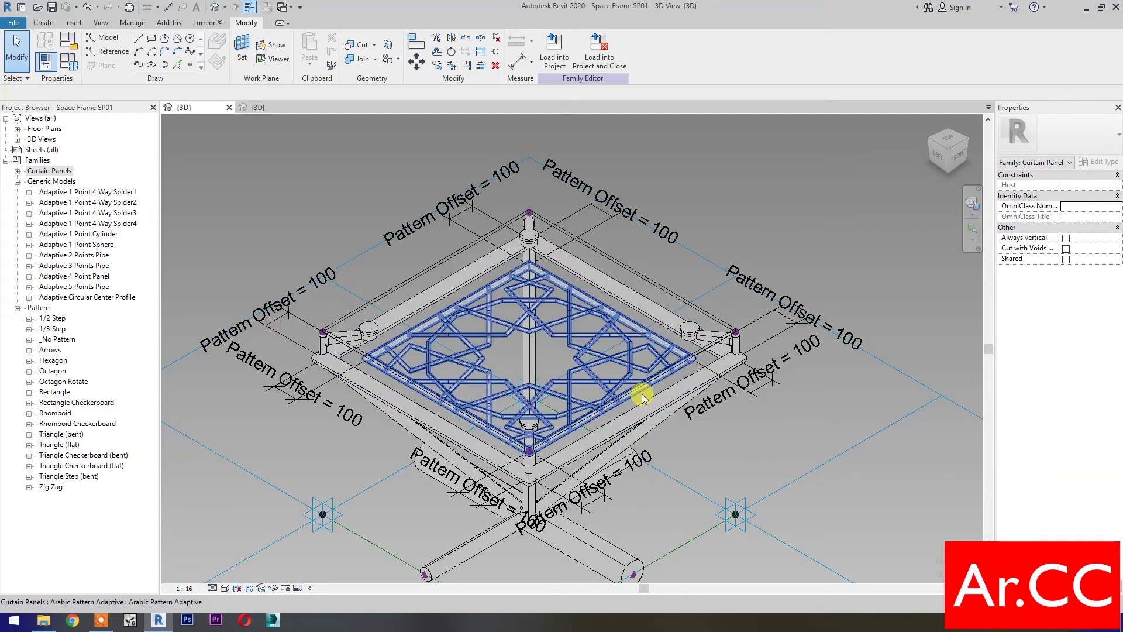
click(641, 394)
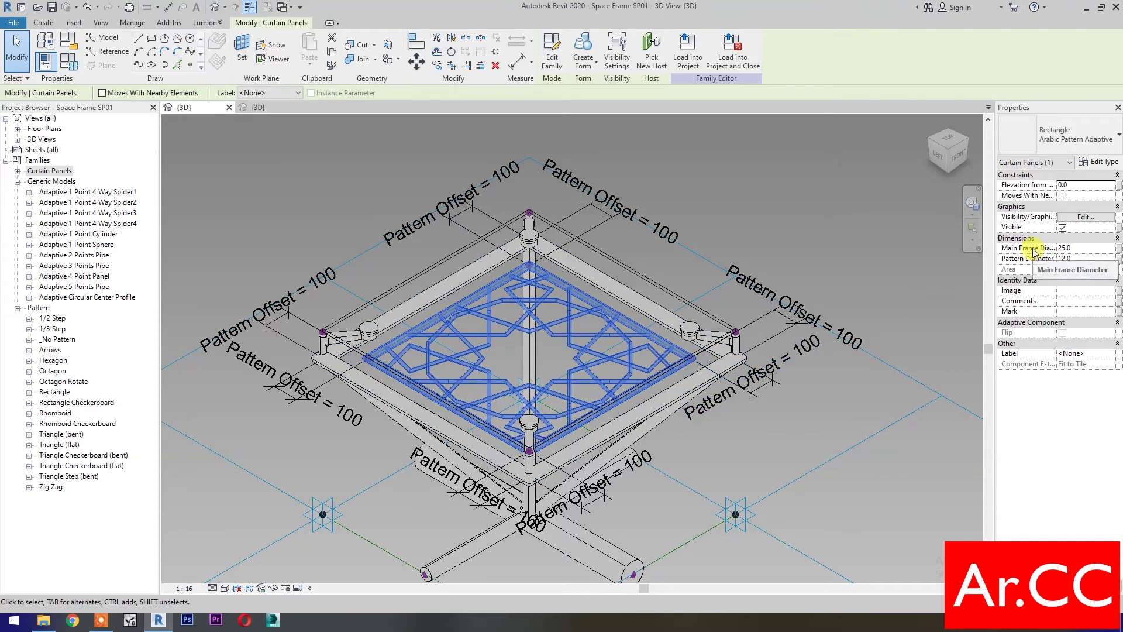
click(1119, 248)
click(1117, 249)
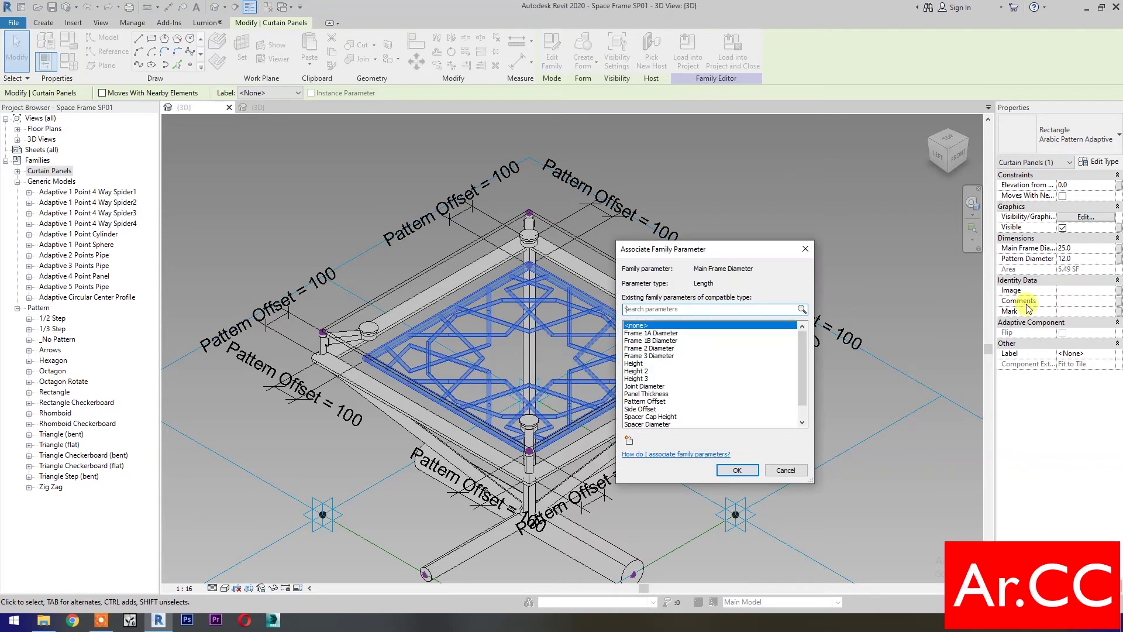
click(629, 439)
text(Main Frame Diameter)
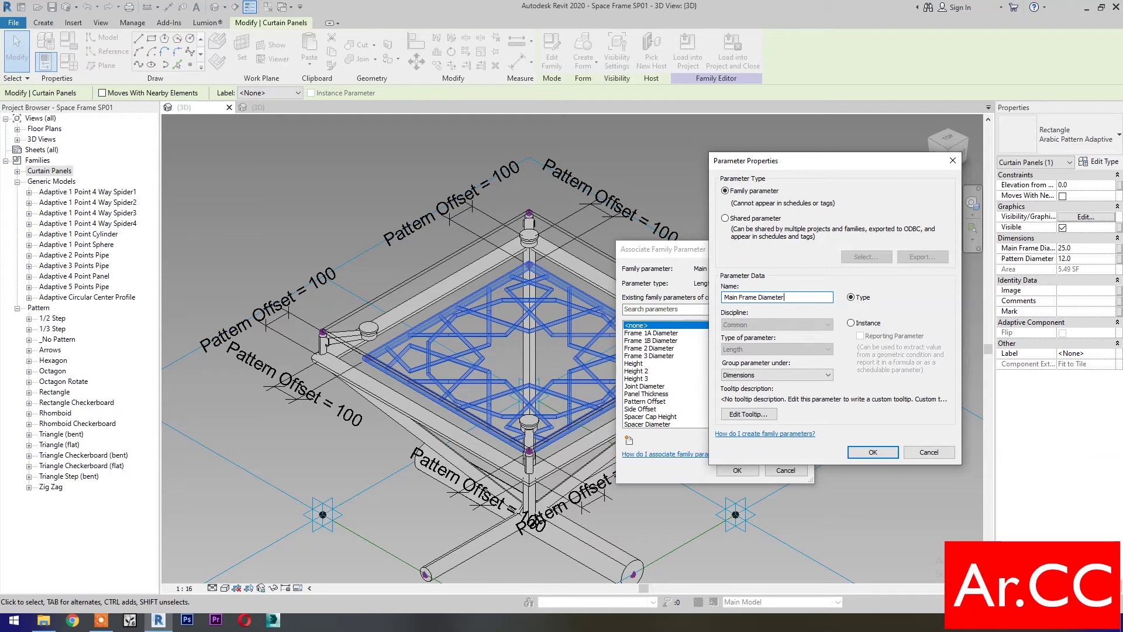
click(871, 452)
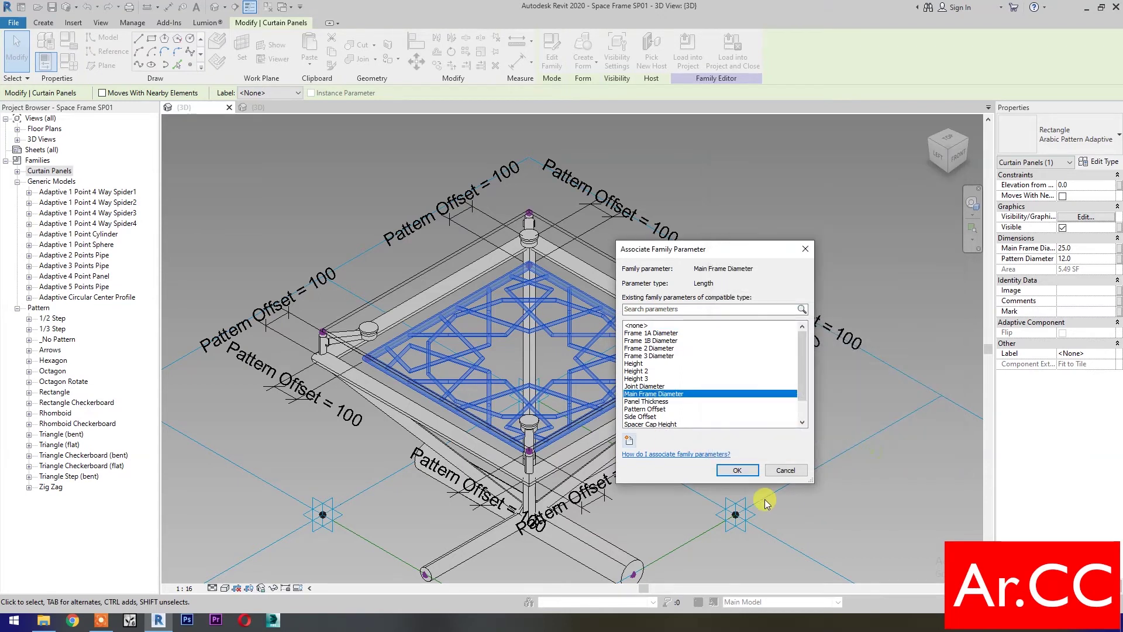
click(737, 471)
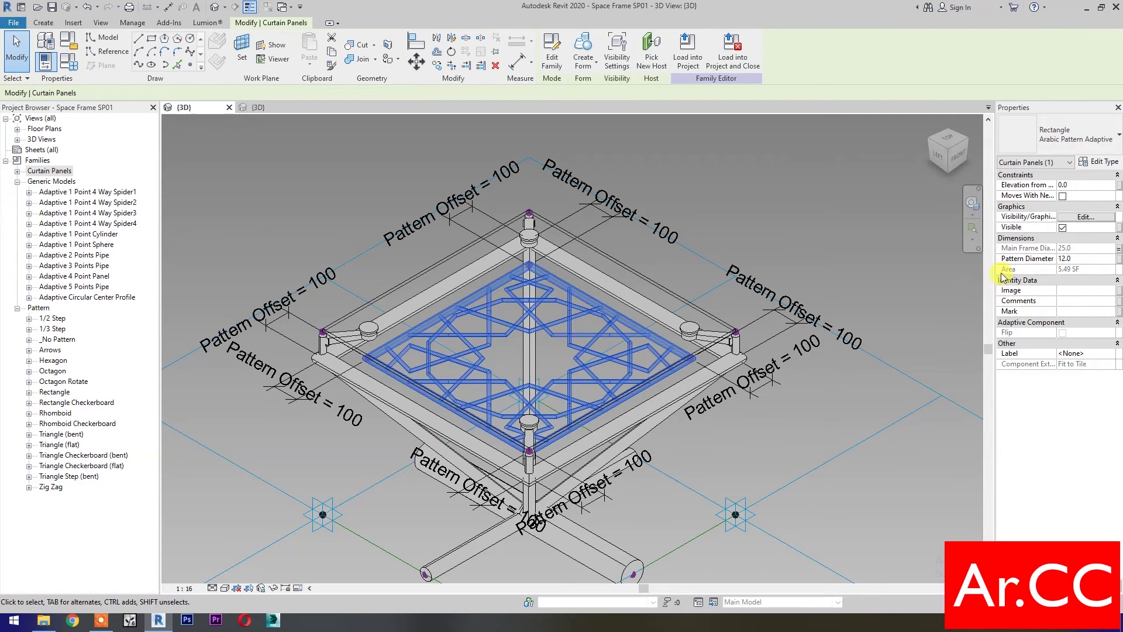
Set the Arabic pattern panel's Pattern Diameter to 20 and associate it with a new type parameter named Pattern Diameter.
click(1086, 259)
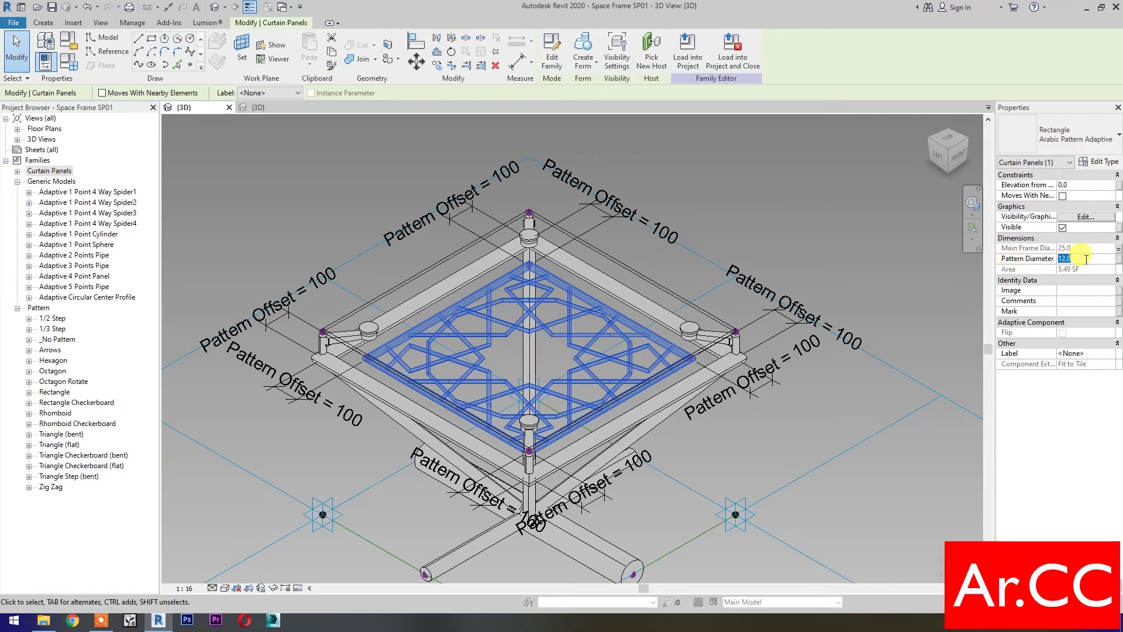
text(20.0)
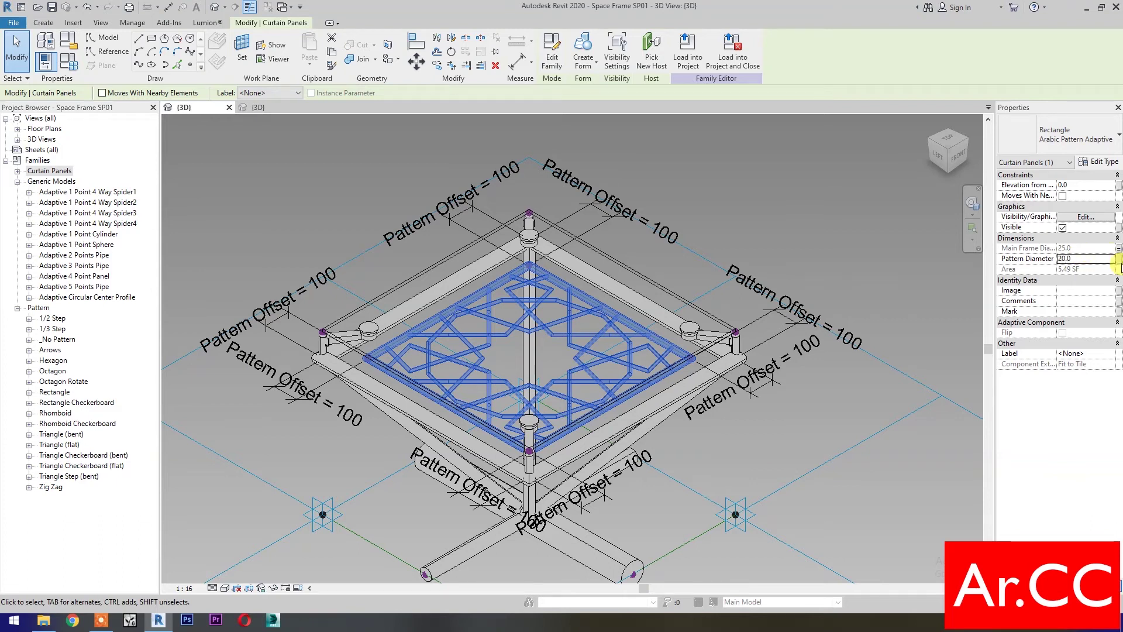
click(1118, 261)
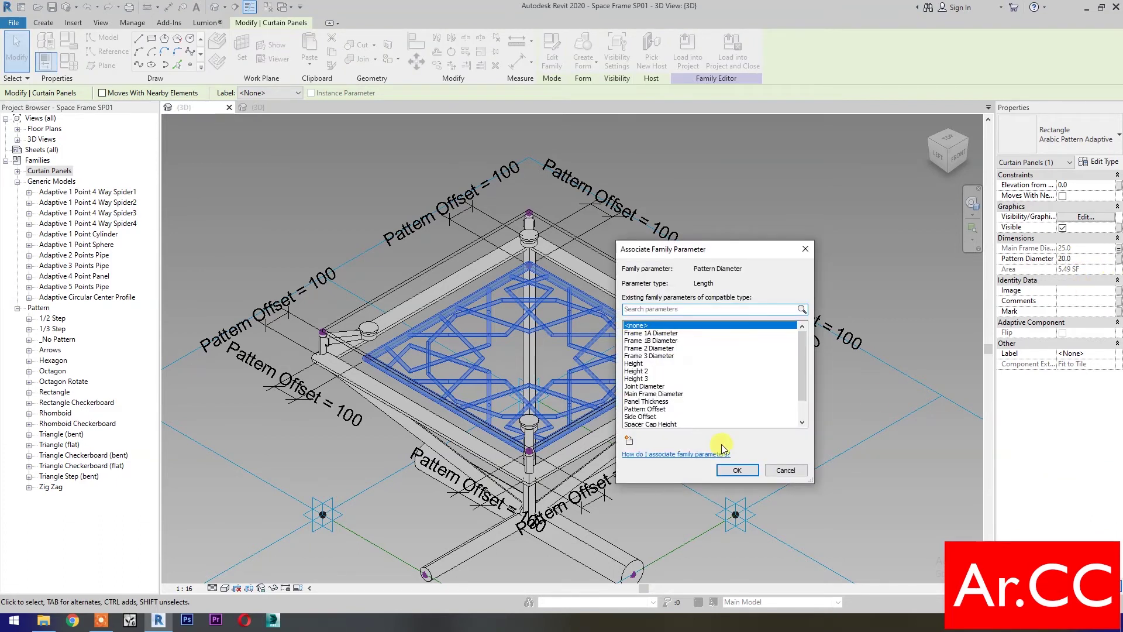
click(627, 440)
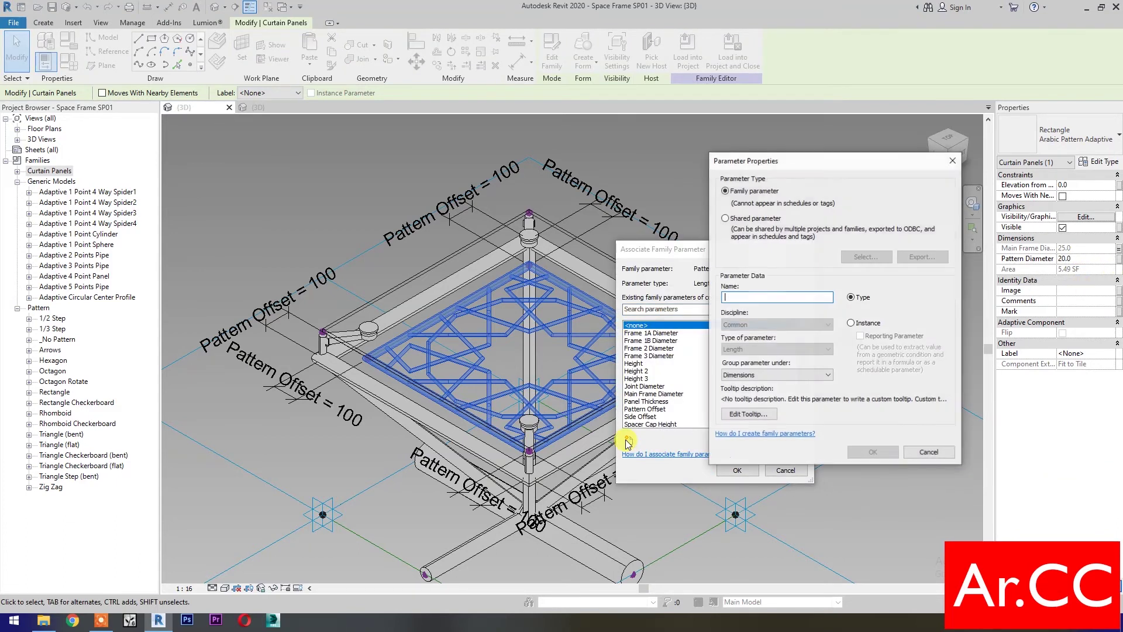
text(Pattern)
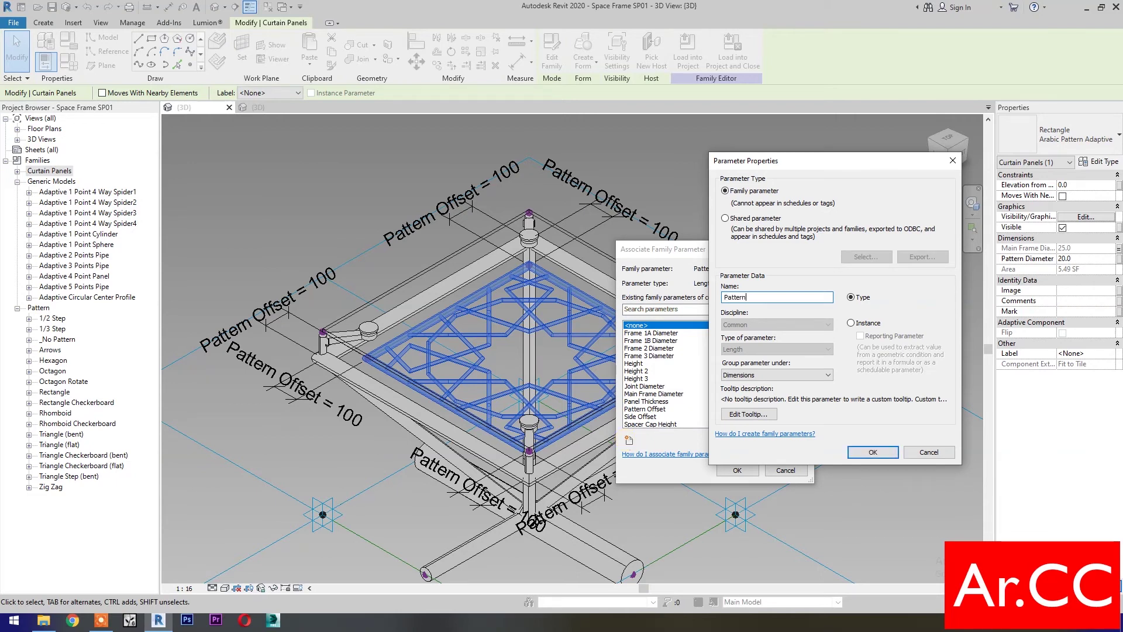
text( Diameter)
click(851, 453)
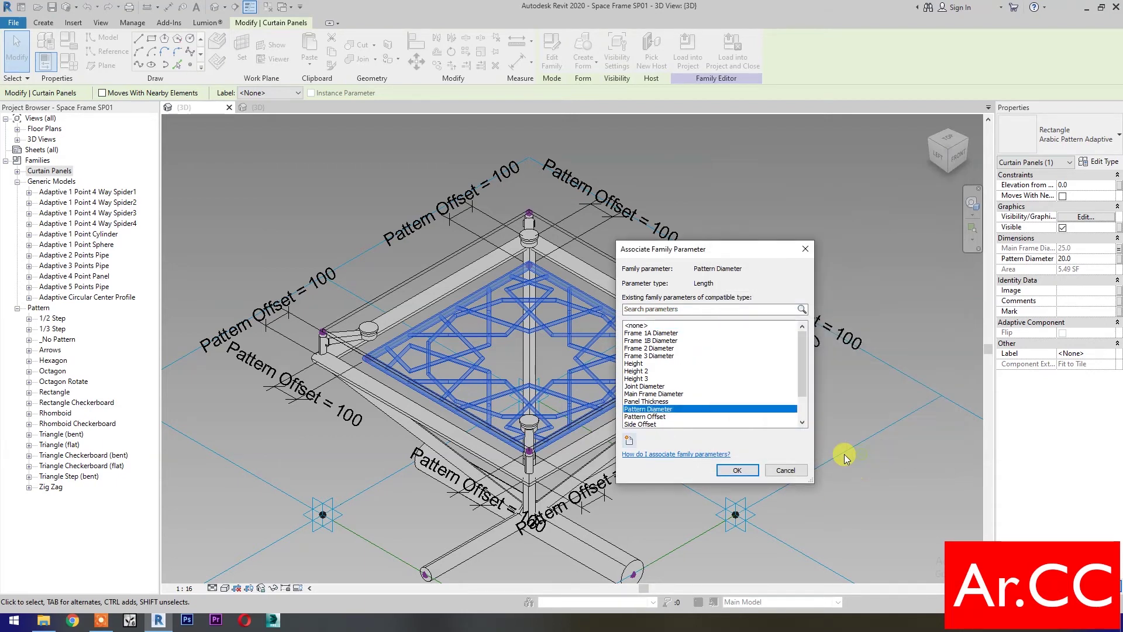
click(739, 470)
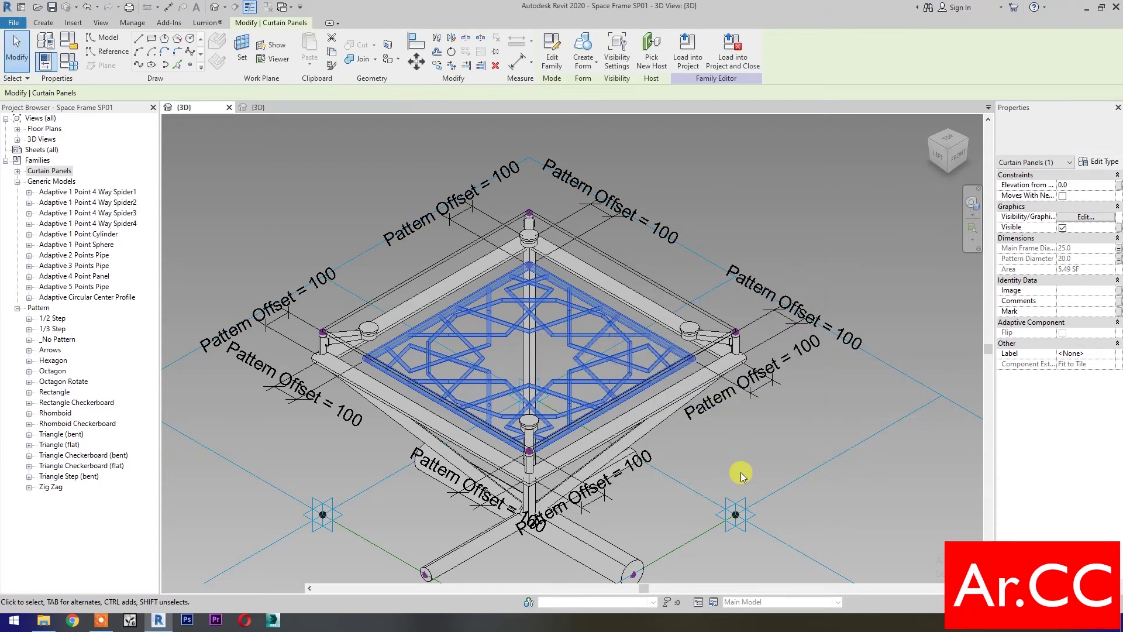
click(740, 472)
Try raising adaptive points 4 and 2 to flex the space frame panel, and undo both moves.
click(319, 518)
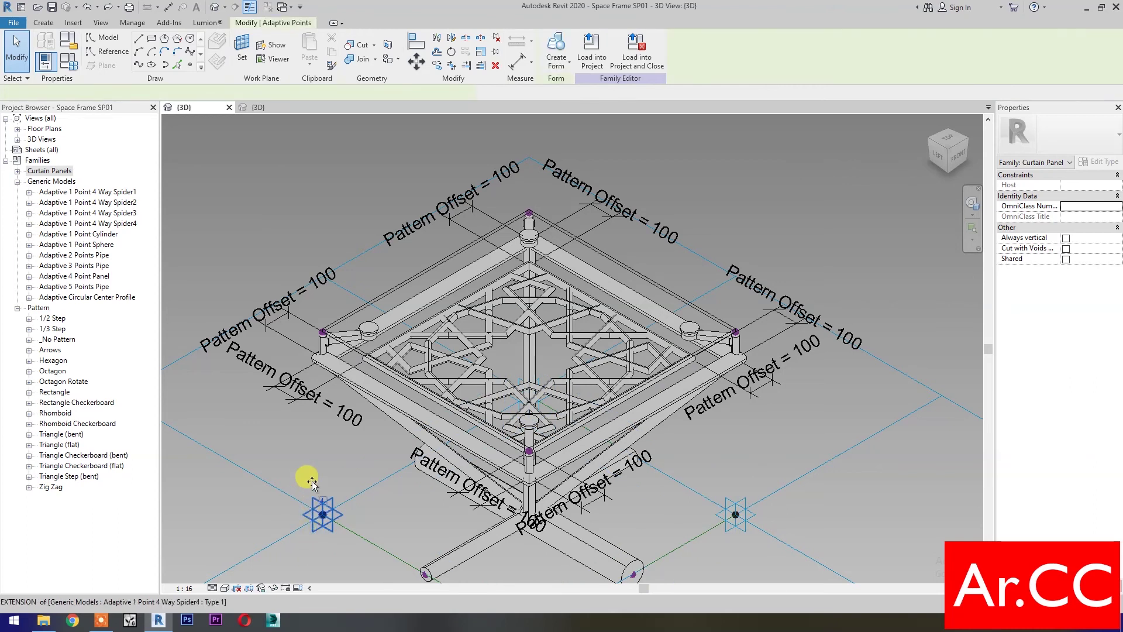
drag(329, 496, 328, 449)
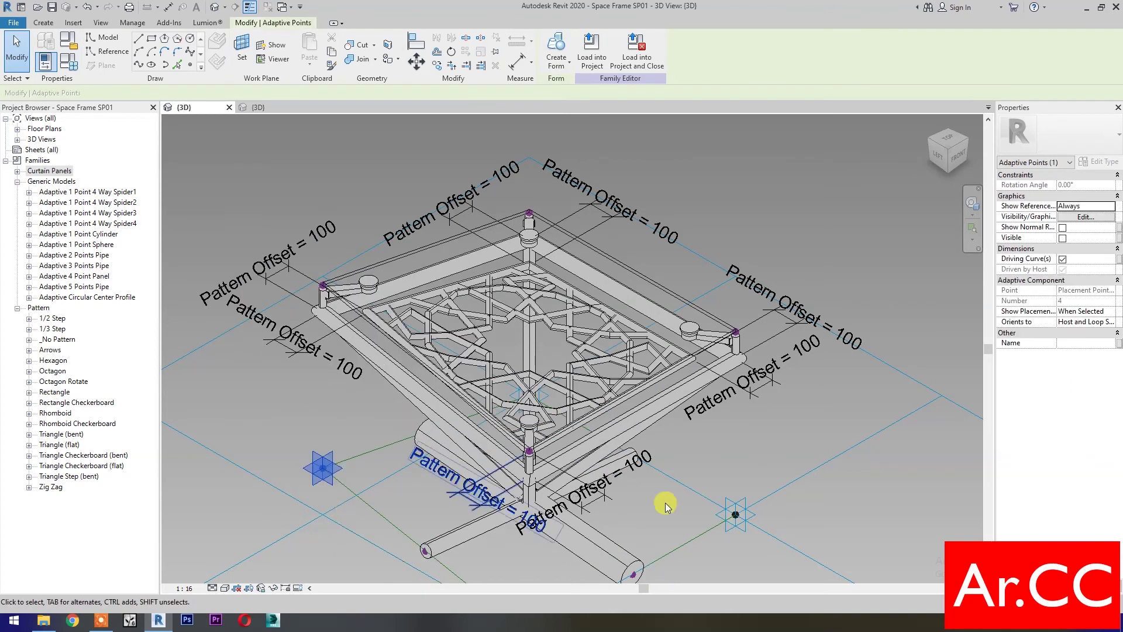
drag(742, 508, 742, 484)
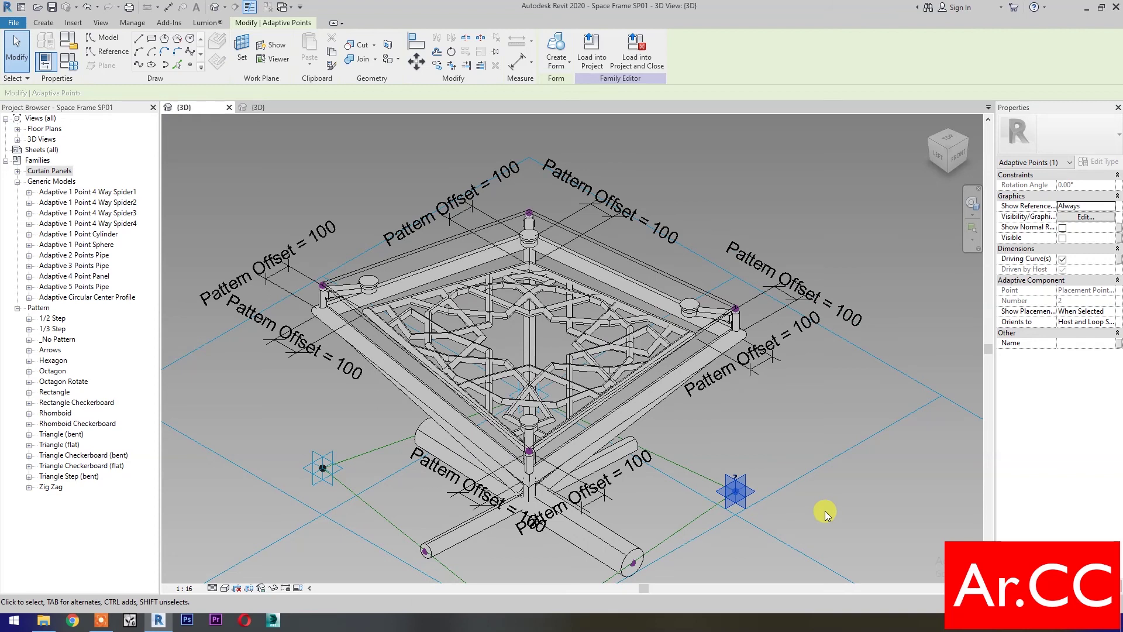
key(ctrl+z)
key(ctrl+z)
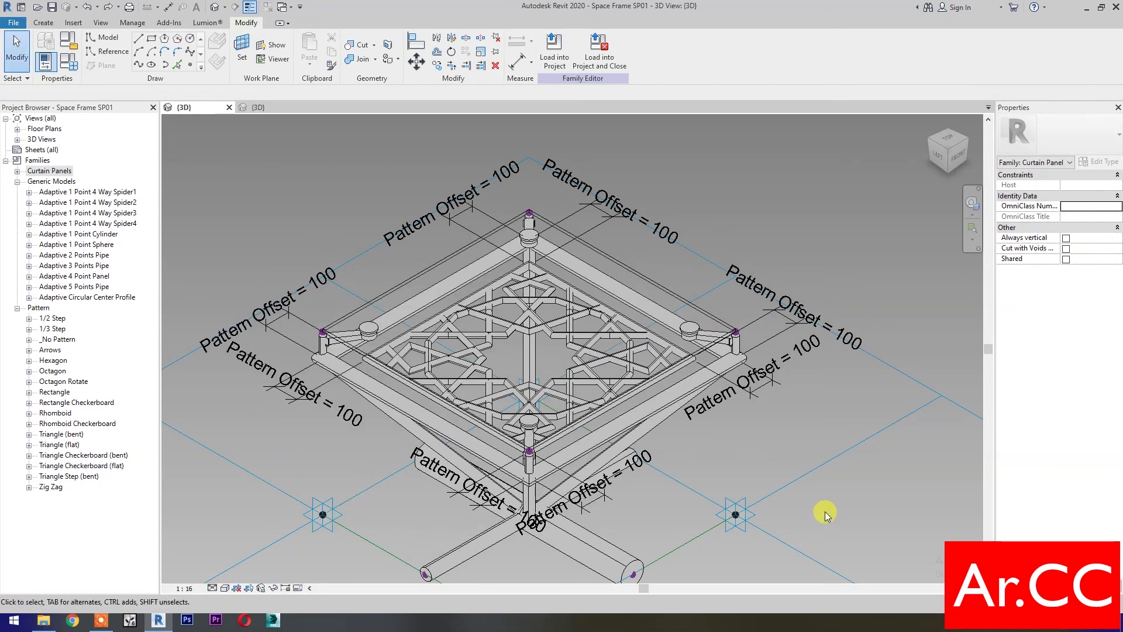
Save the family on the Desktop under the new name Space Frame with Arabic Pattern.
click(11, 22)
click(326, 251)
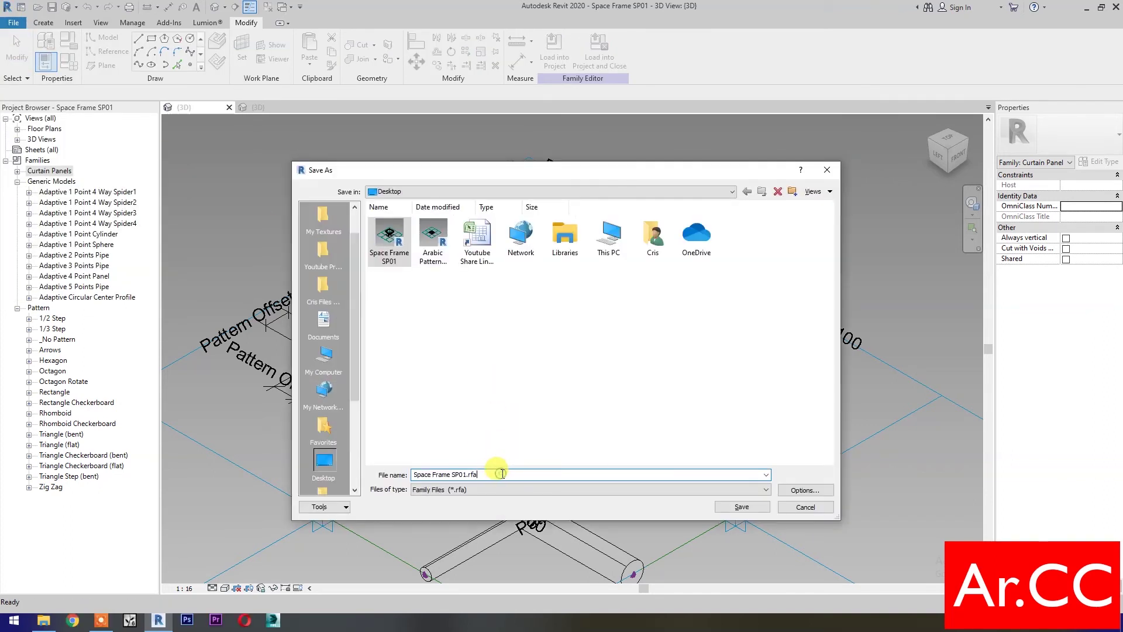
key(BackSpace)
key(BackSpace)
key(BackSpace)
key(BackSpace)
key(BackSpace)
key(BackSpace)
key(BackSpace)
key(BackSpace)
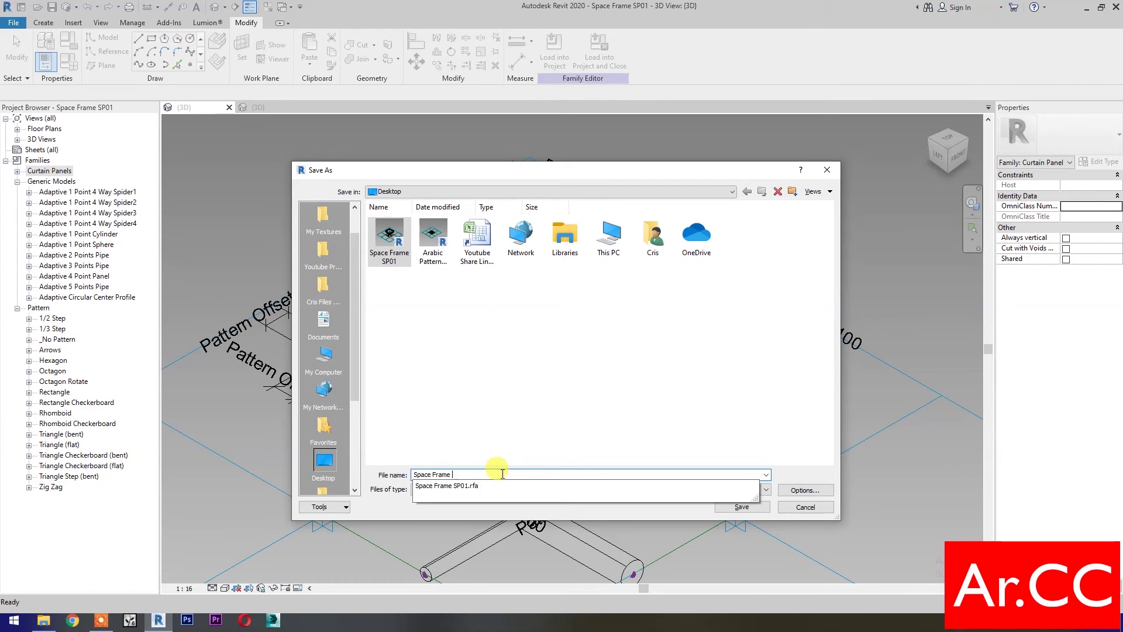
text(with Arabic Pattern)
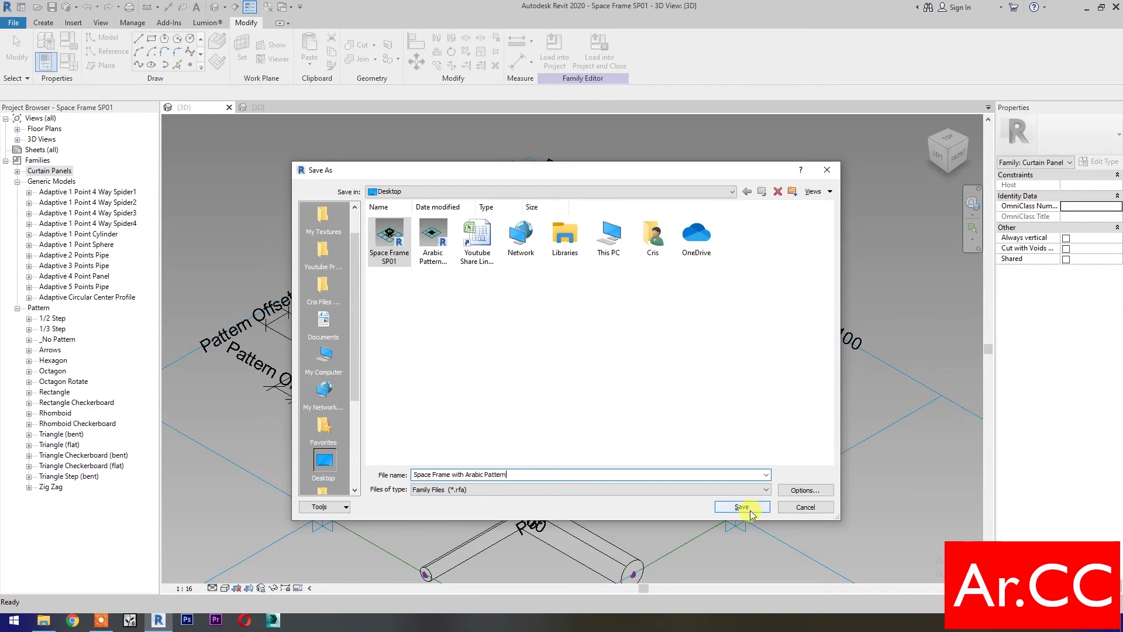
click(722, 507)
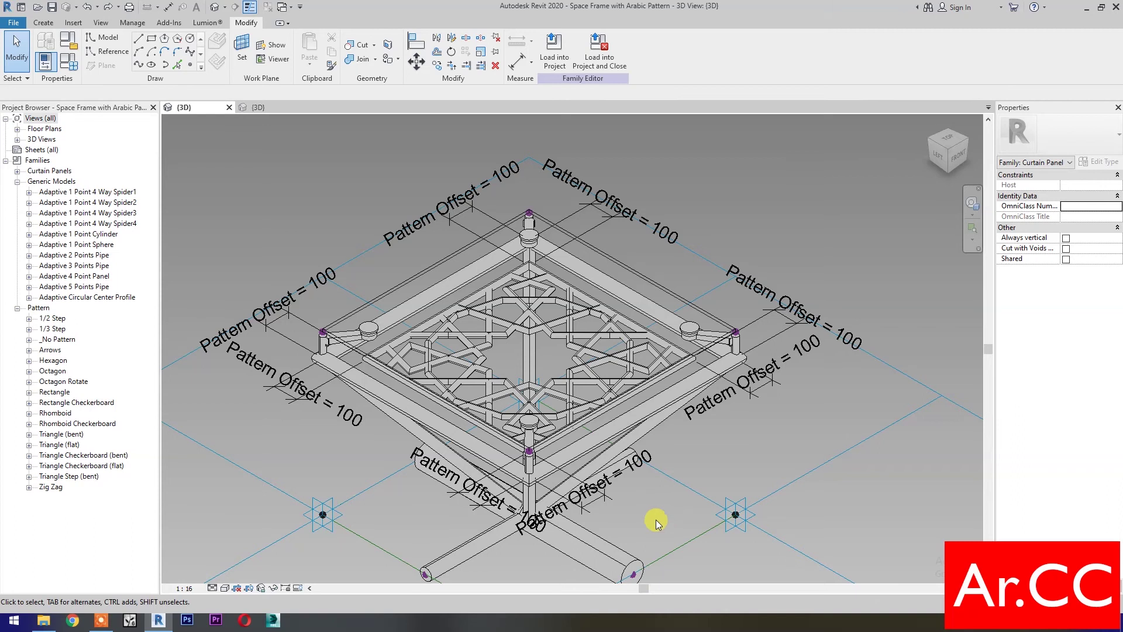
Load the family into the 120Design1 project, closing the family file, and start editing the curved roof mass in place.
click(599, 61)
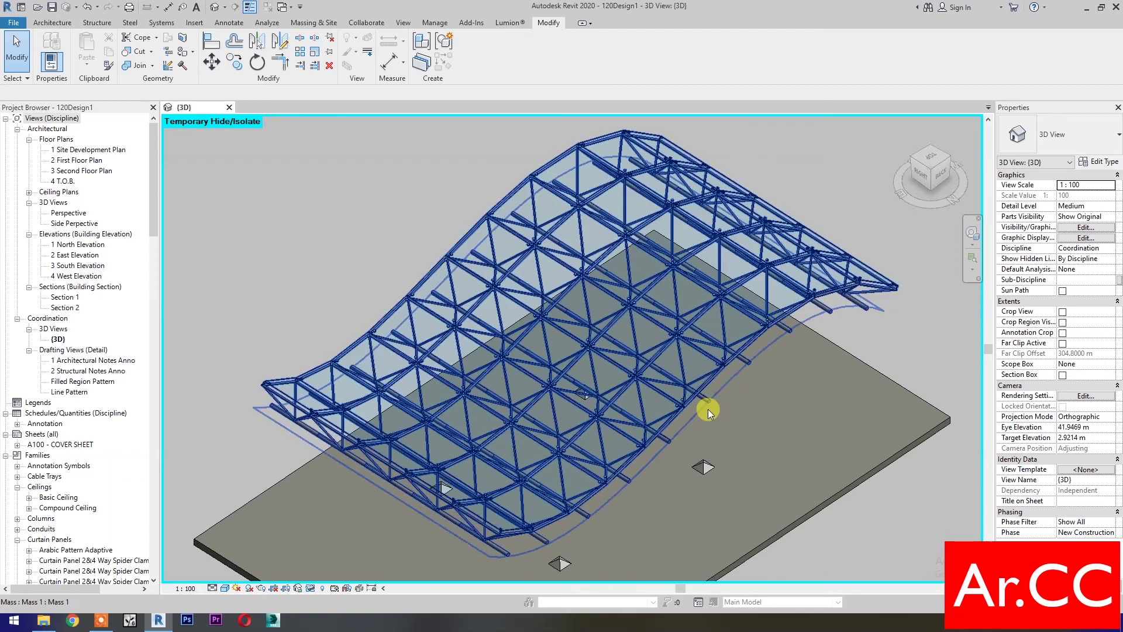
click(764, 323)
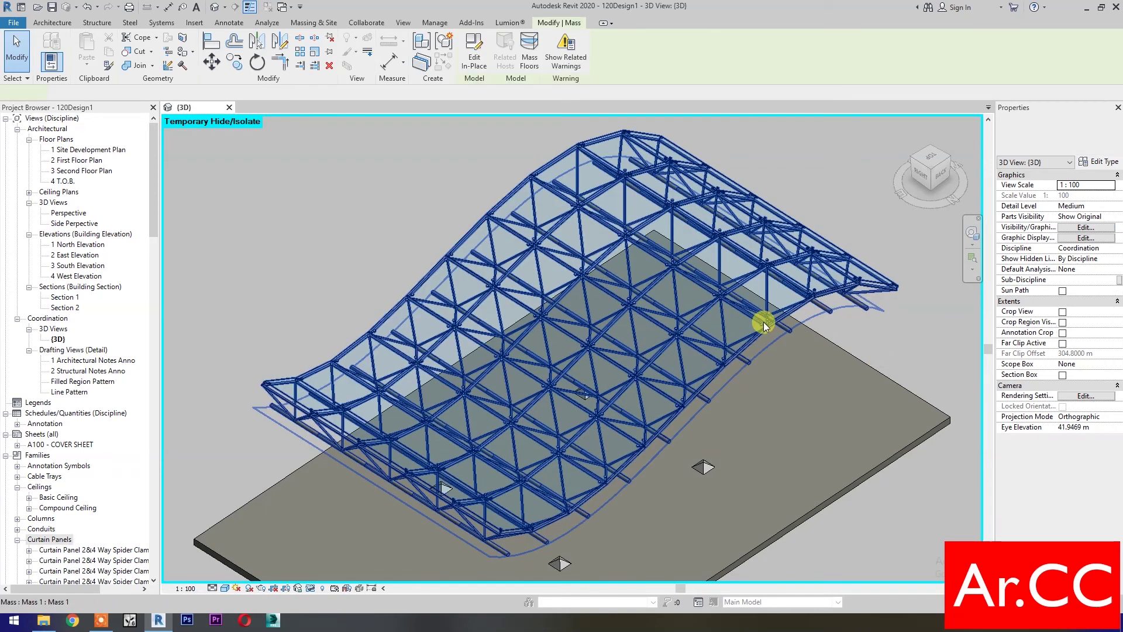
click(471, 69)
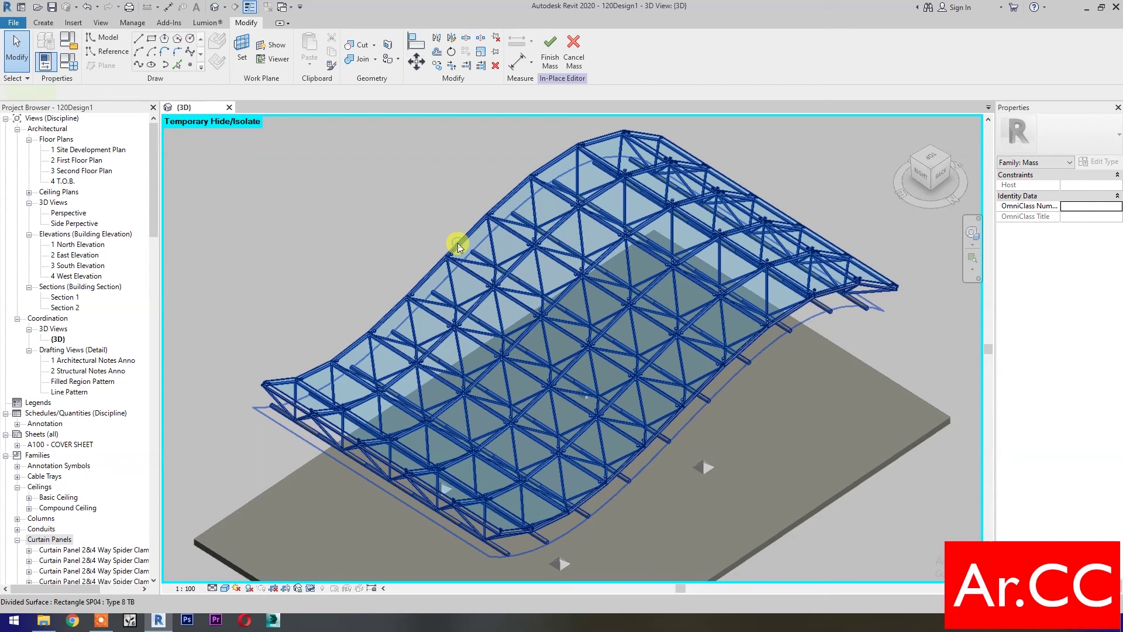
Apply the Rectangle SP04 Arabic Pattern (Type 7 BR) panel type to the mass's divided surface.
click(457, 244)
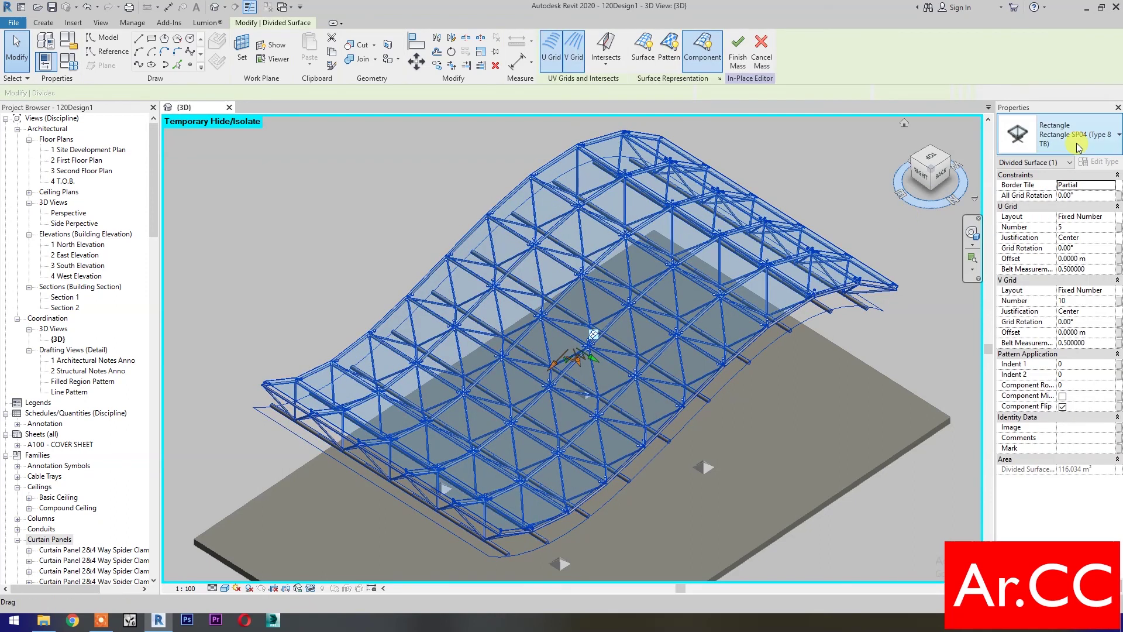
click(1079, 146)
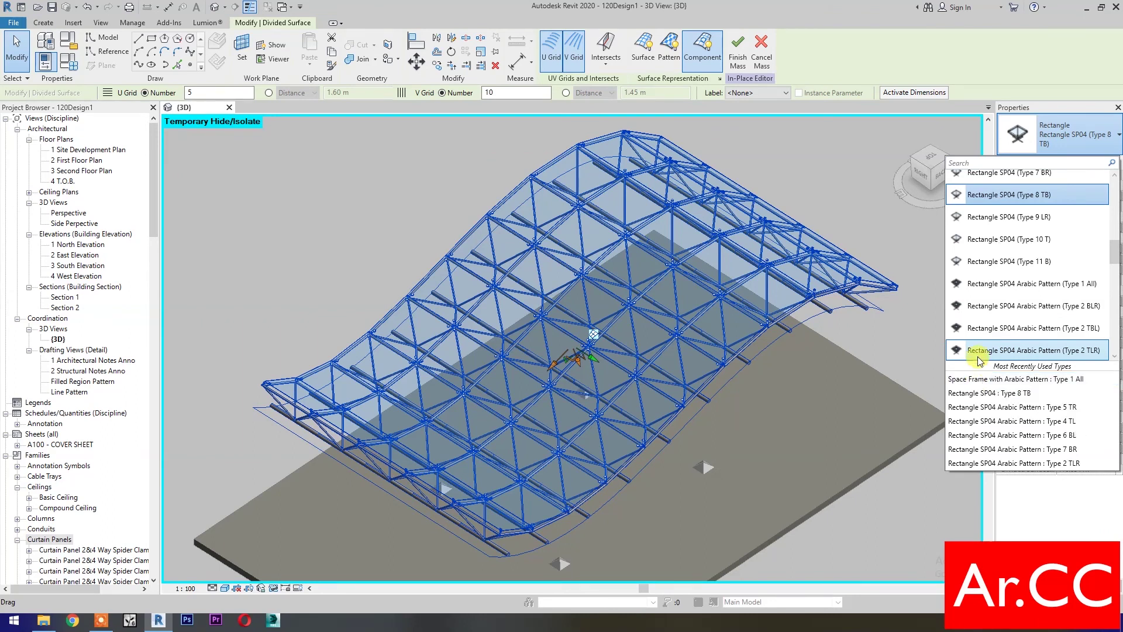
scroll(983, 351, down, 3)
scroll(986, 313, down, 3)
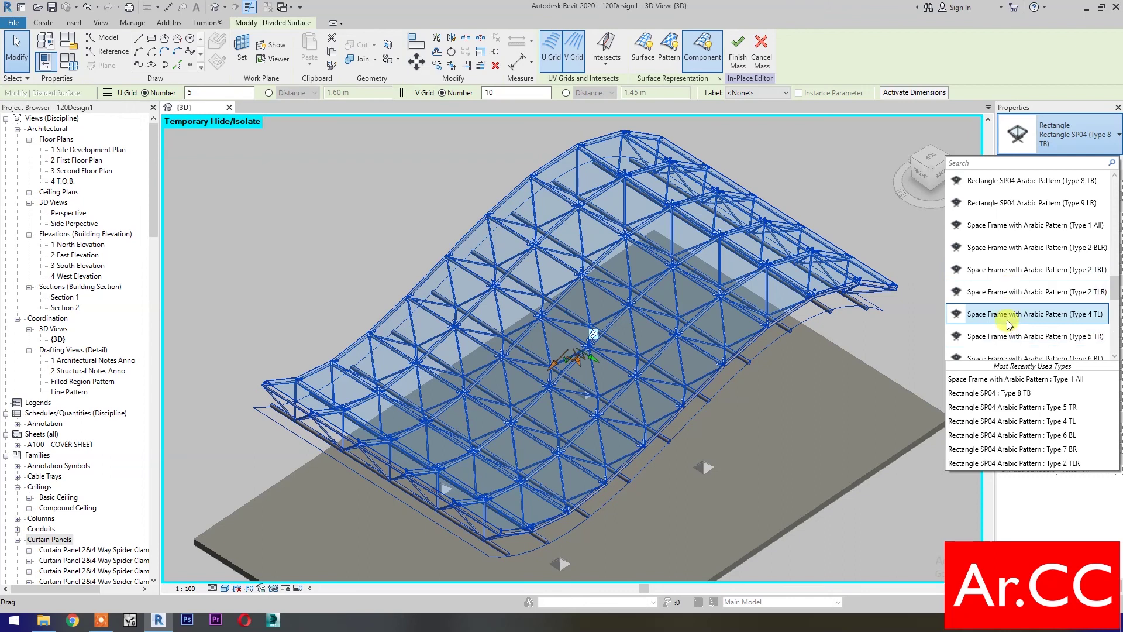
click(870, 399)
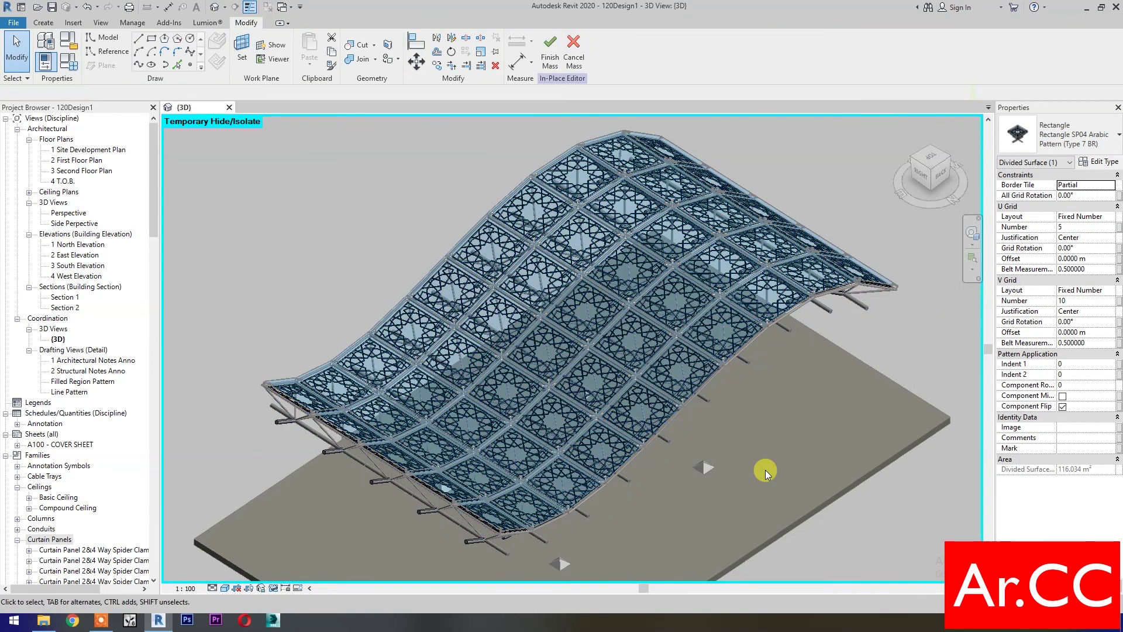
Inspect the Arabic pattern panels and space frame on the curved surface up close from different angles.
scroll(763, 450, up, 4)
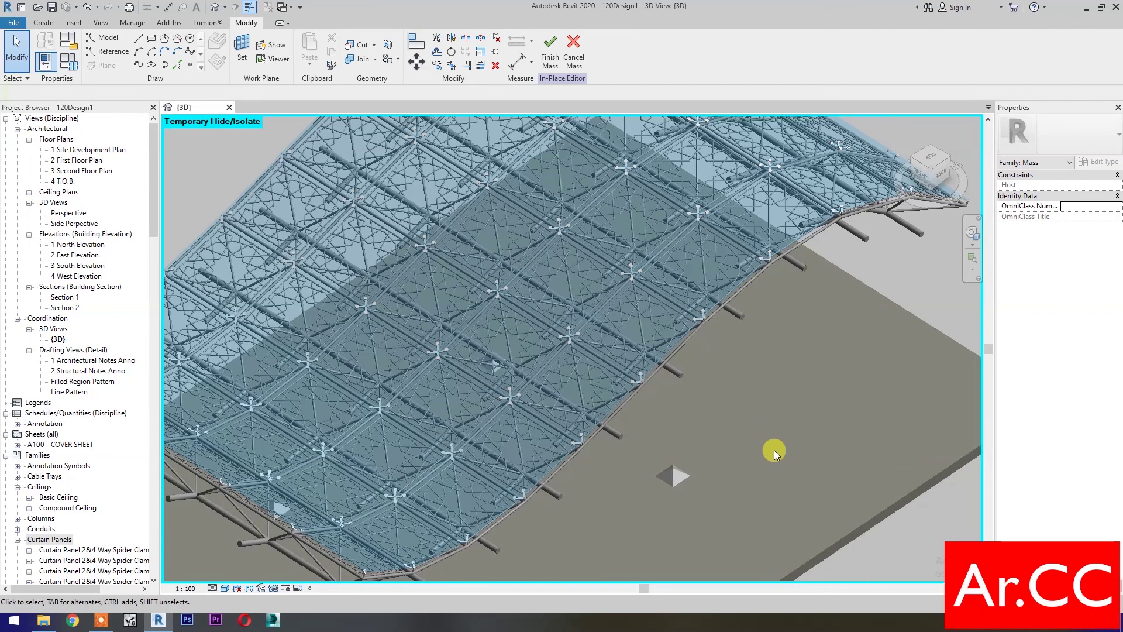
middle_drag(792, 489, 815, 507)
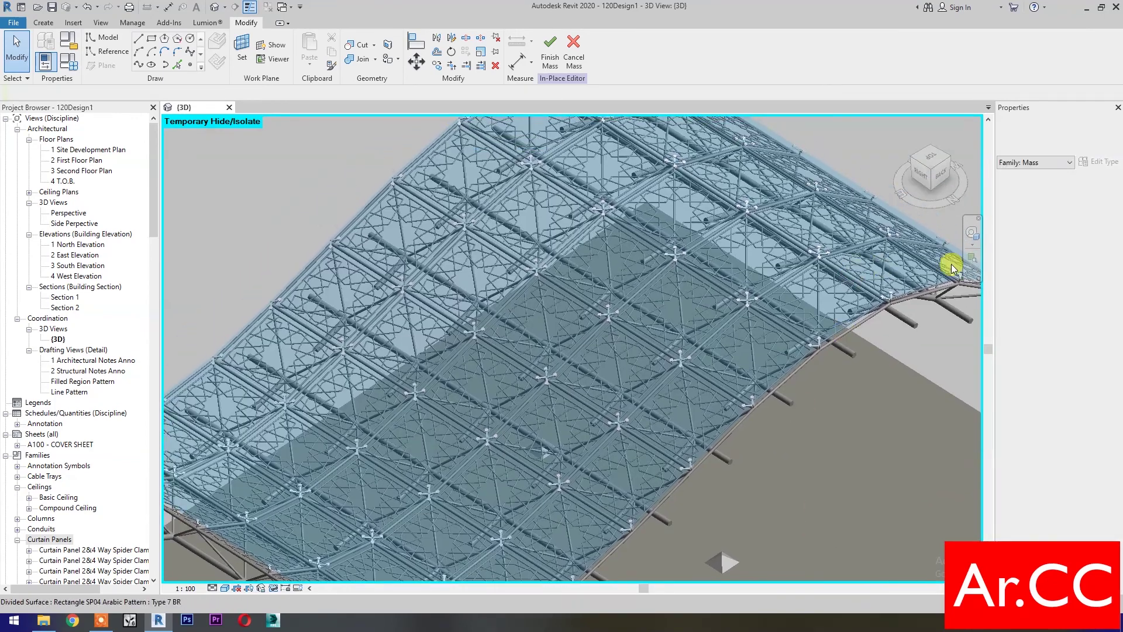
click(972, 232)
mouse_move(837, 454)
mouse_down()
mouse_move(770, 451)
mouse_move(755, 420)
mouse_move(808, 469)
mouse_move(796, 452)
mouse_move(631, 392)
mouse_up()
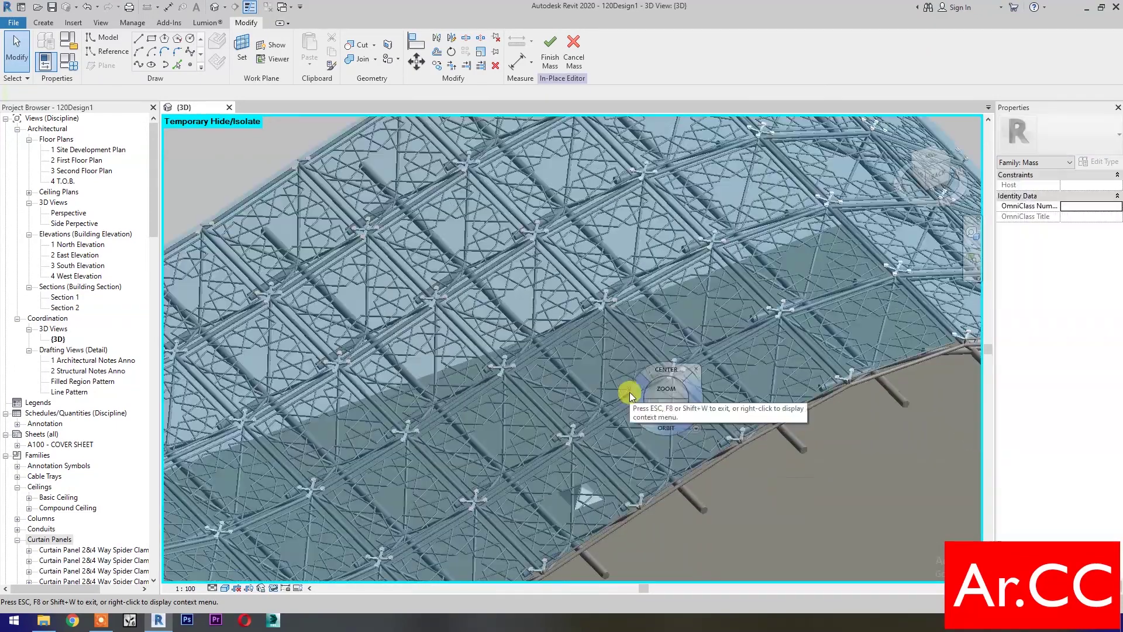